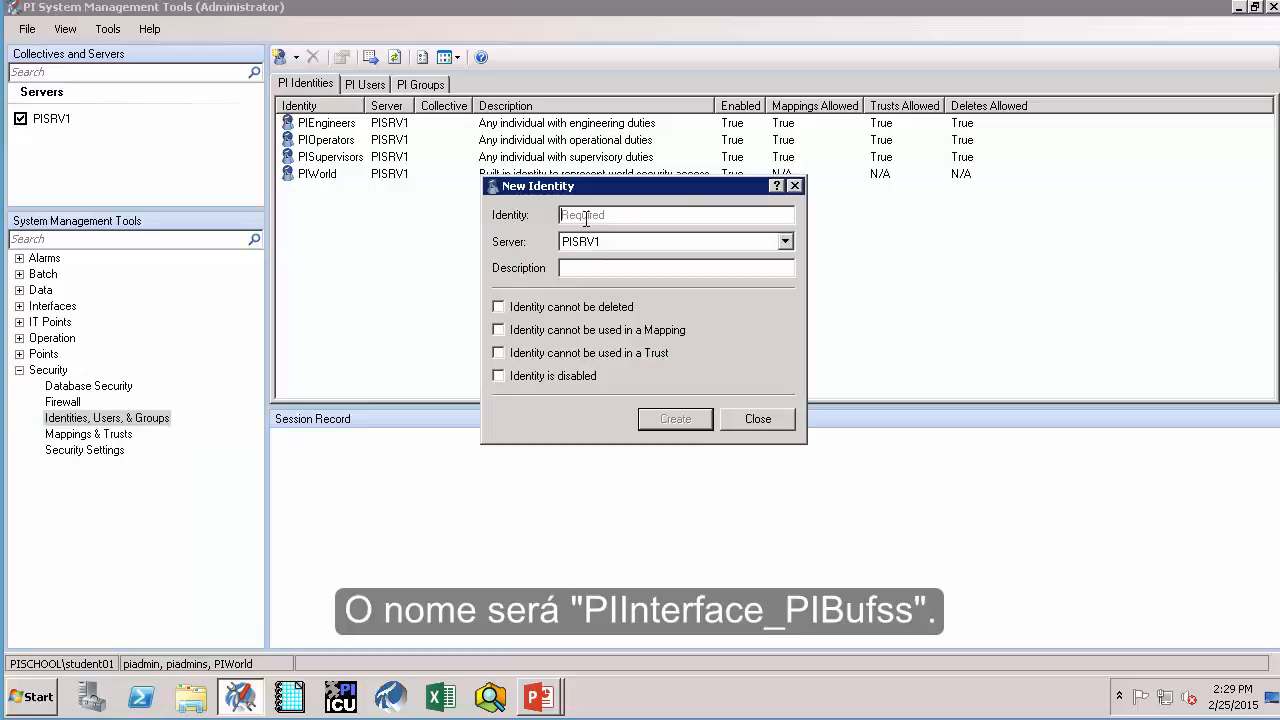
- Create the identity PIInterface_PIBufss on server PISRV1 and widen the Identity column of the list
type("terfac")
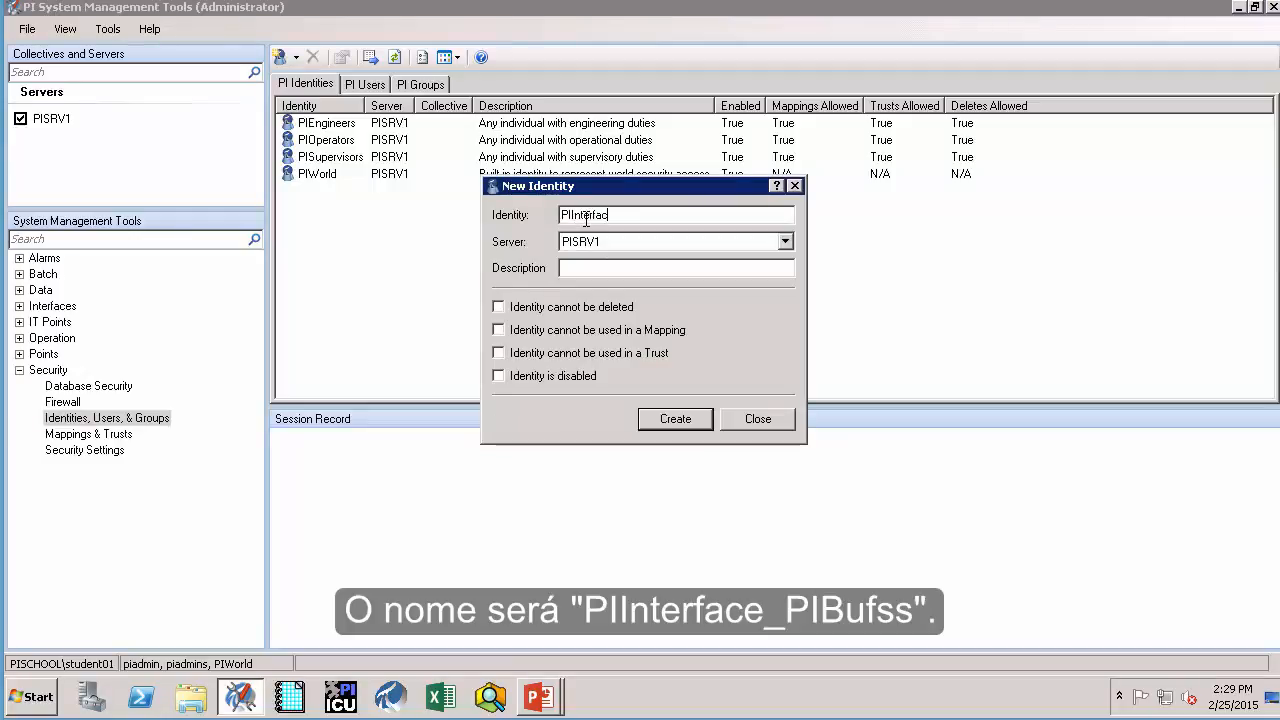
type("e_PI")
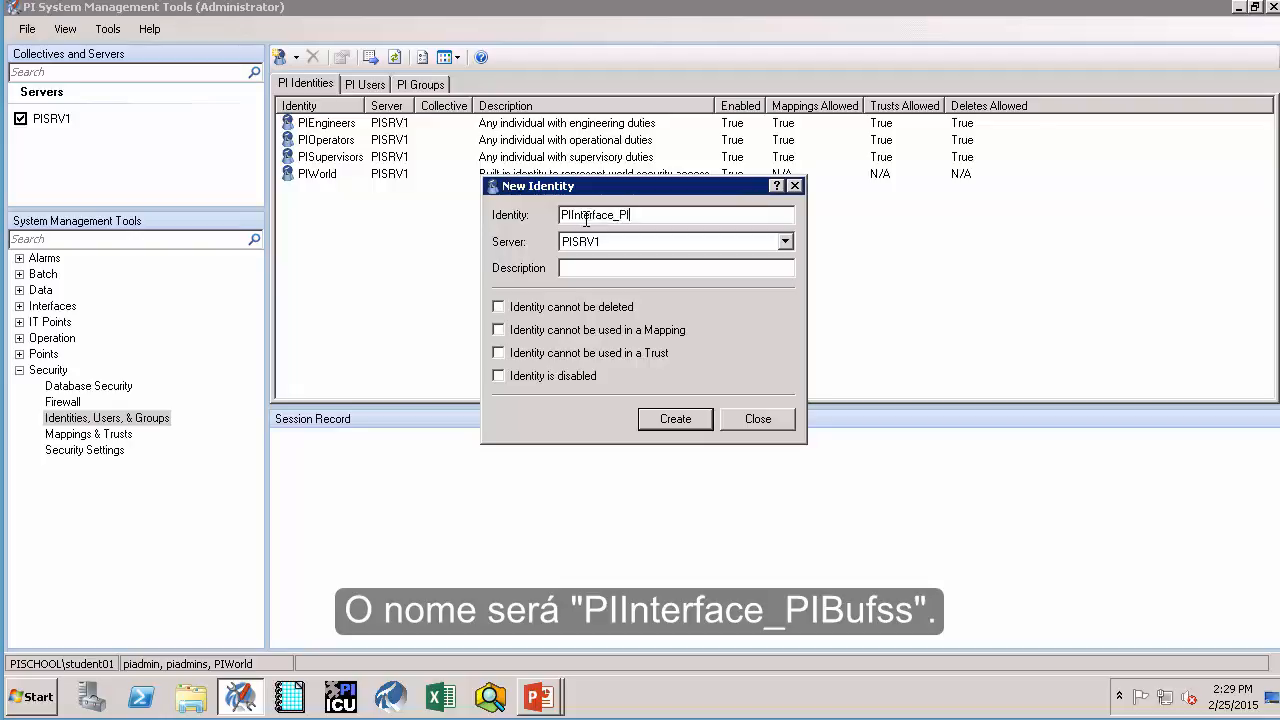
type("Bufss")
left_click(674, 420)
left_click_drag(367, 105, 432, 106)
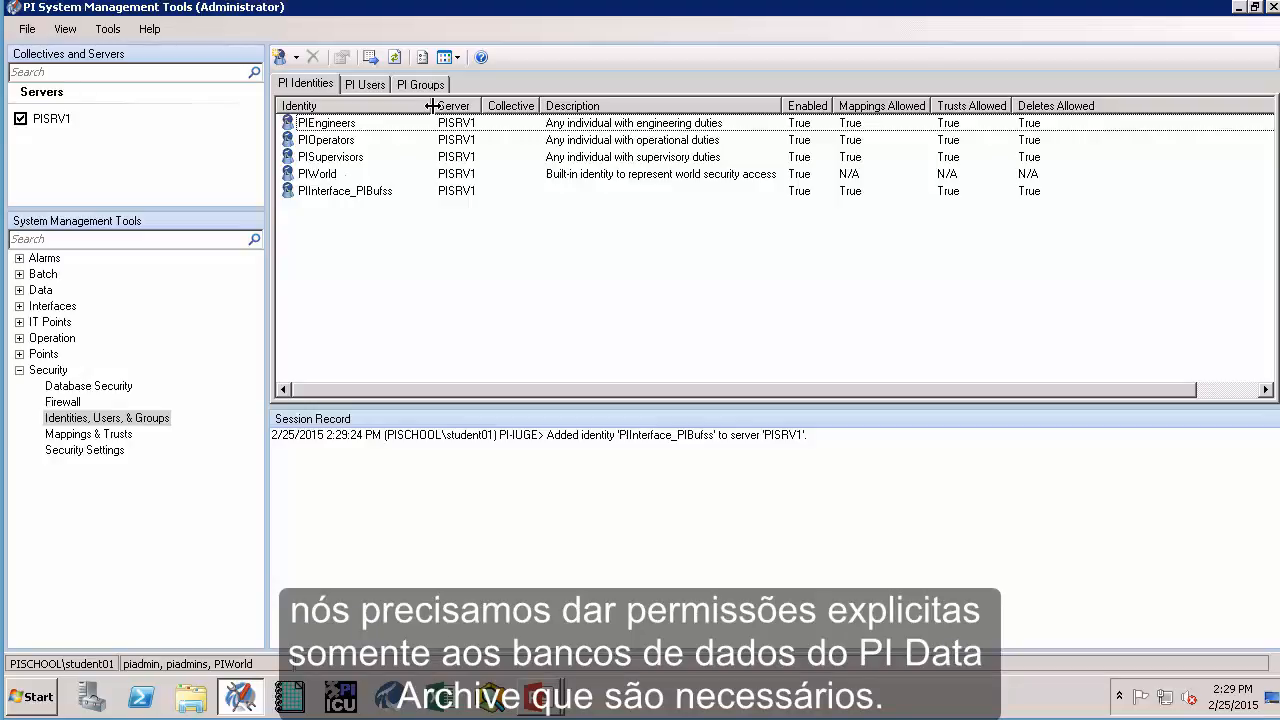
- Open the Database Security tables and fit the Description column to its full text
left_click(95, 386)
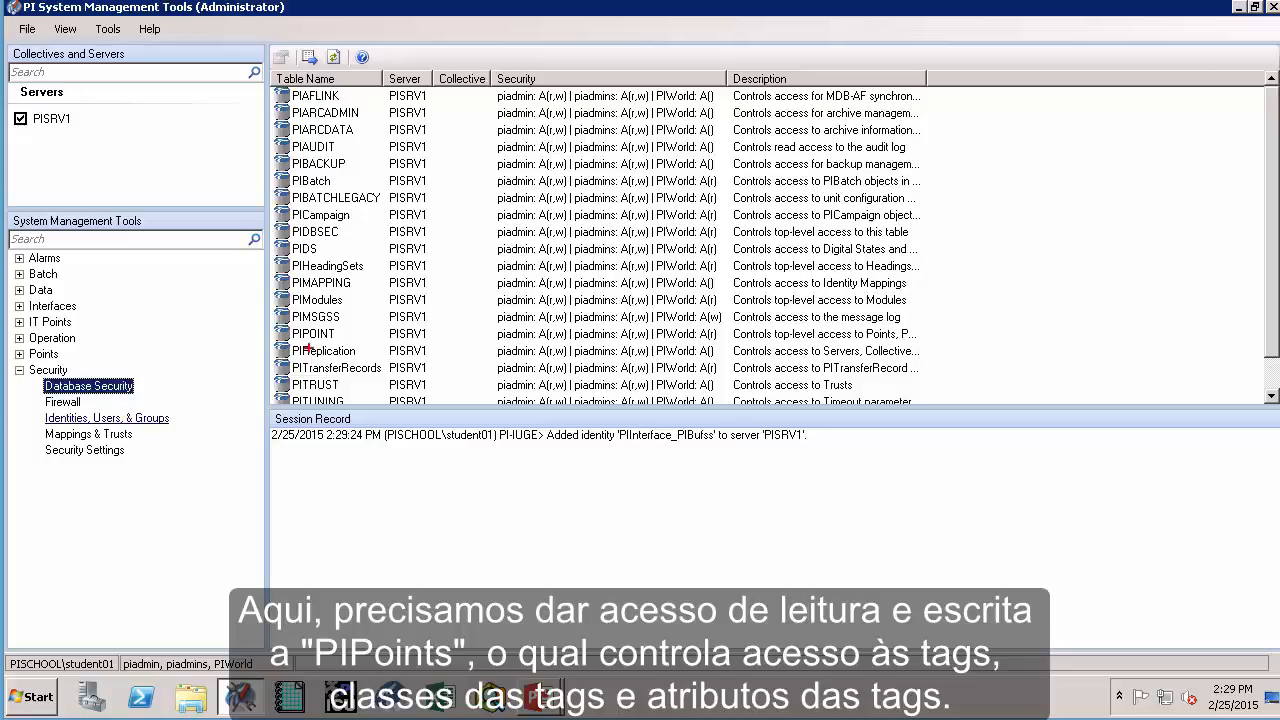
left_click_drag(275, 332, 228, 346)
key("Escape")
double_click(927, 78)
- Add the PIInterface_PIBufss identity to the PIPOINT table's security with Read and Write access
left_click(953, 335)
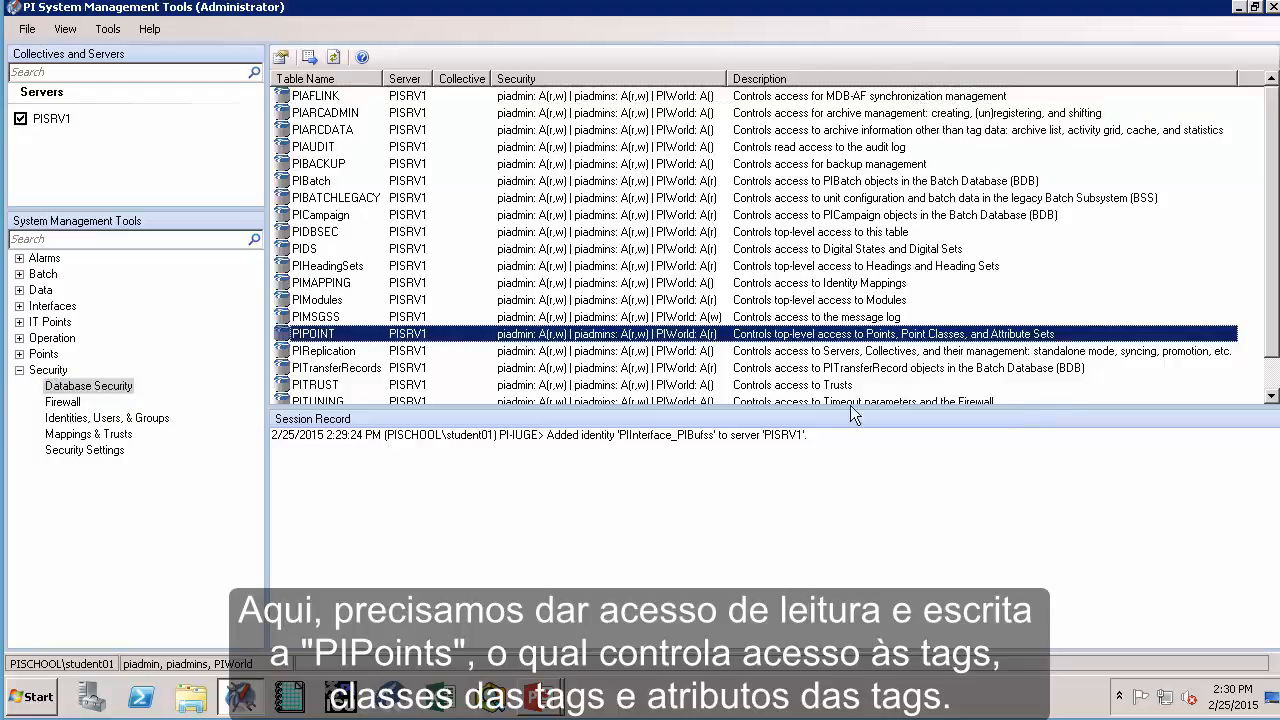
double_click(407, 340)
left_click(634, 389)
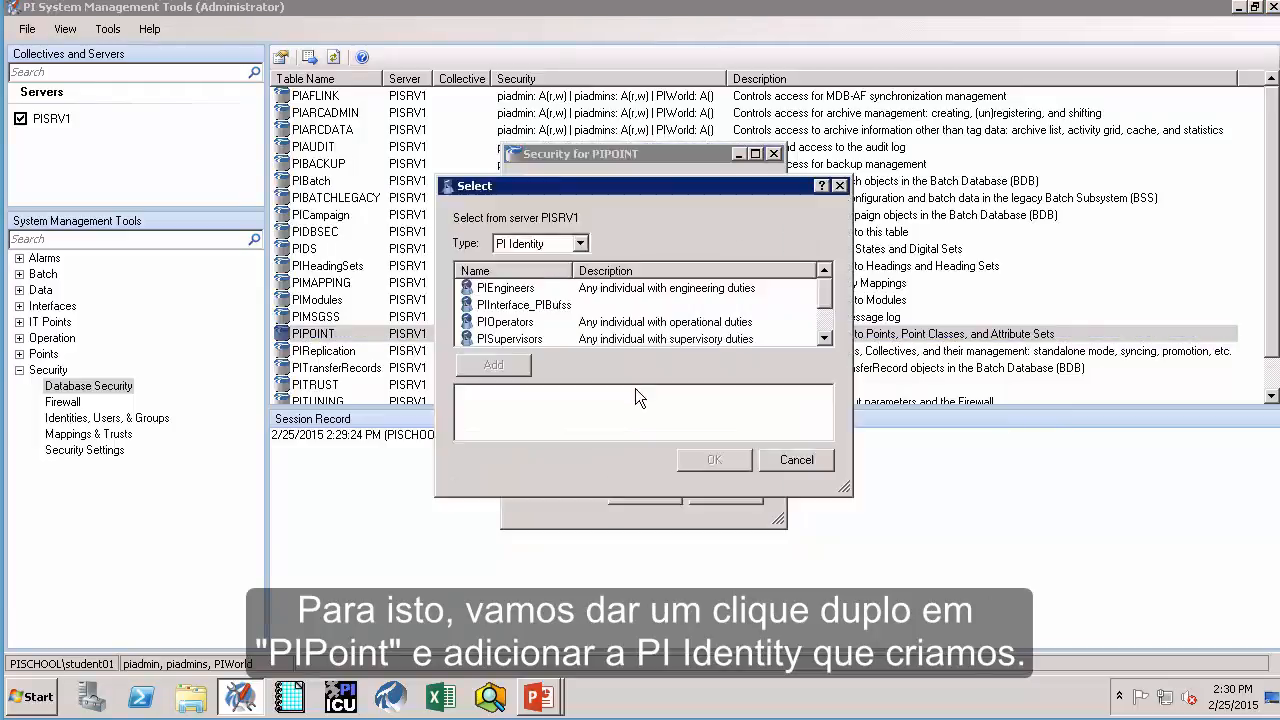
left_click(525, 306)
left_click(500, 366)
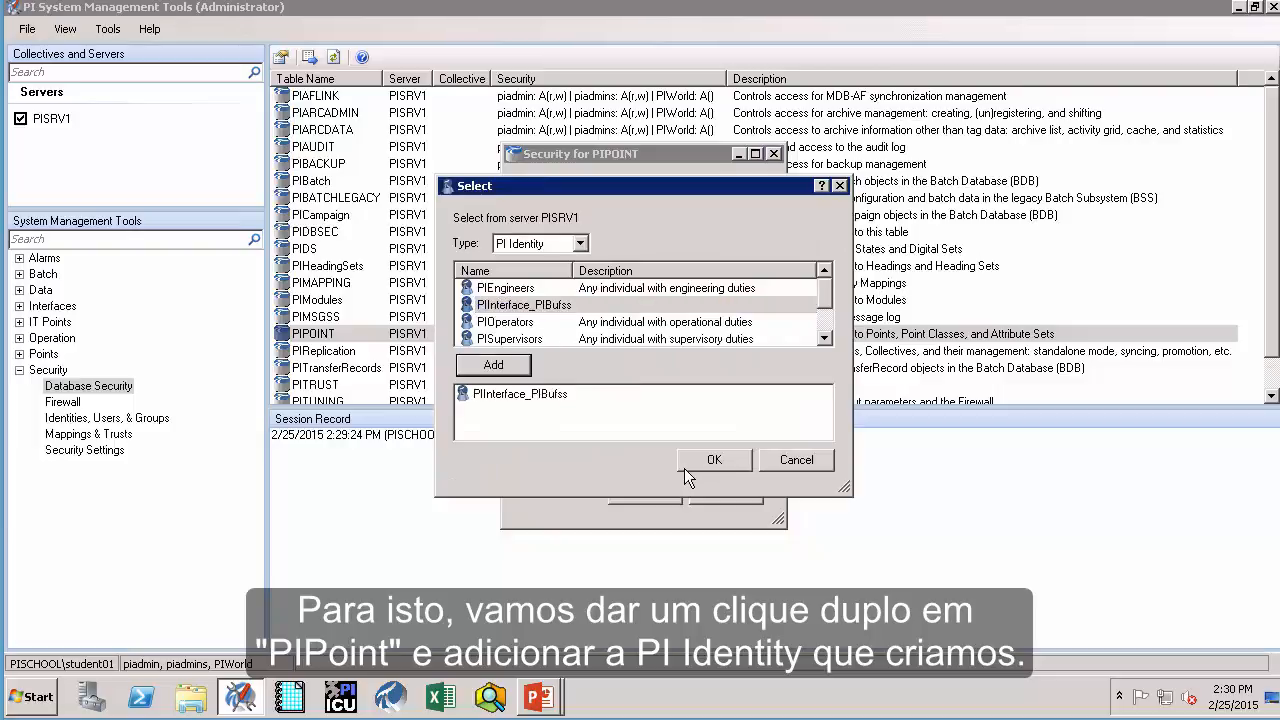
left_click(715, 460)
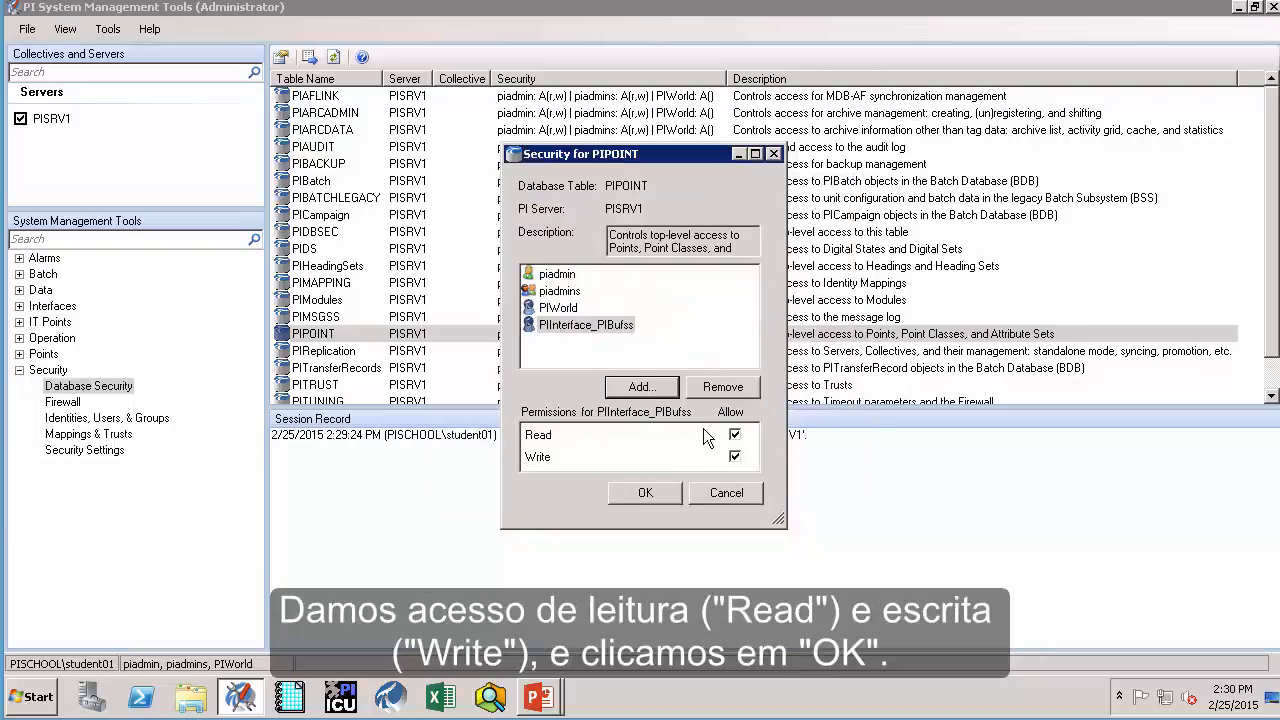
left_click(645, 492)
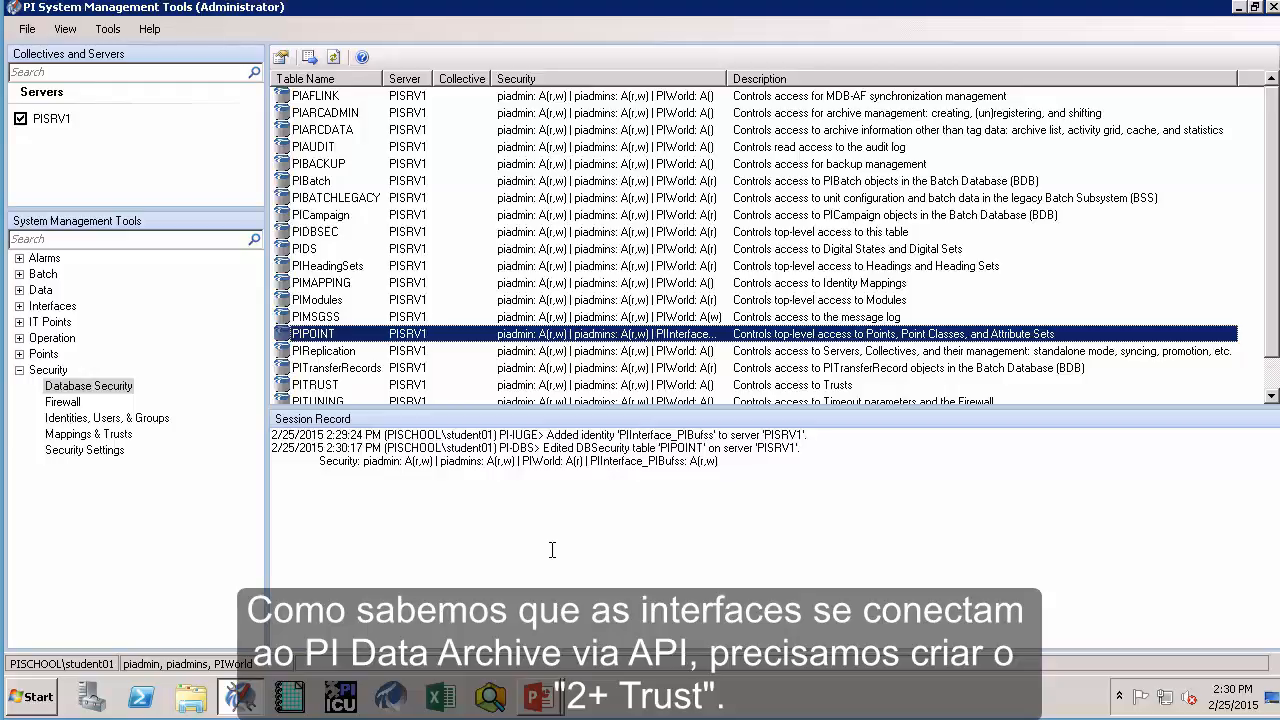
- Go to the trusts under Mappings & Trusts and start a new trust with the Advanced option
left_click(90, 434)
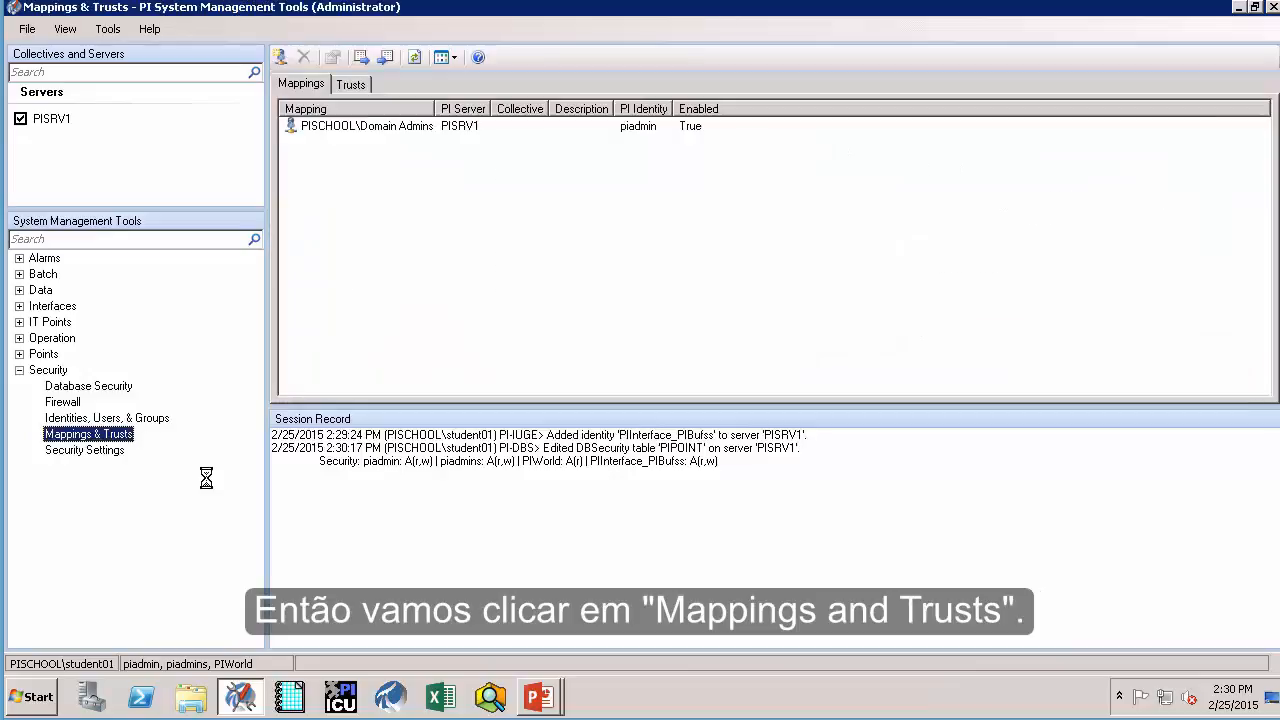
left_click(345, 86)
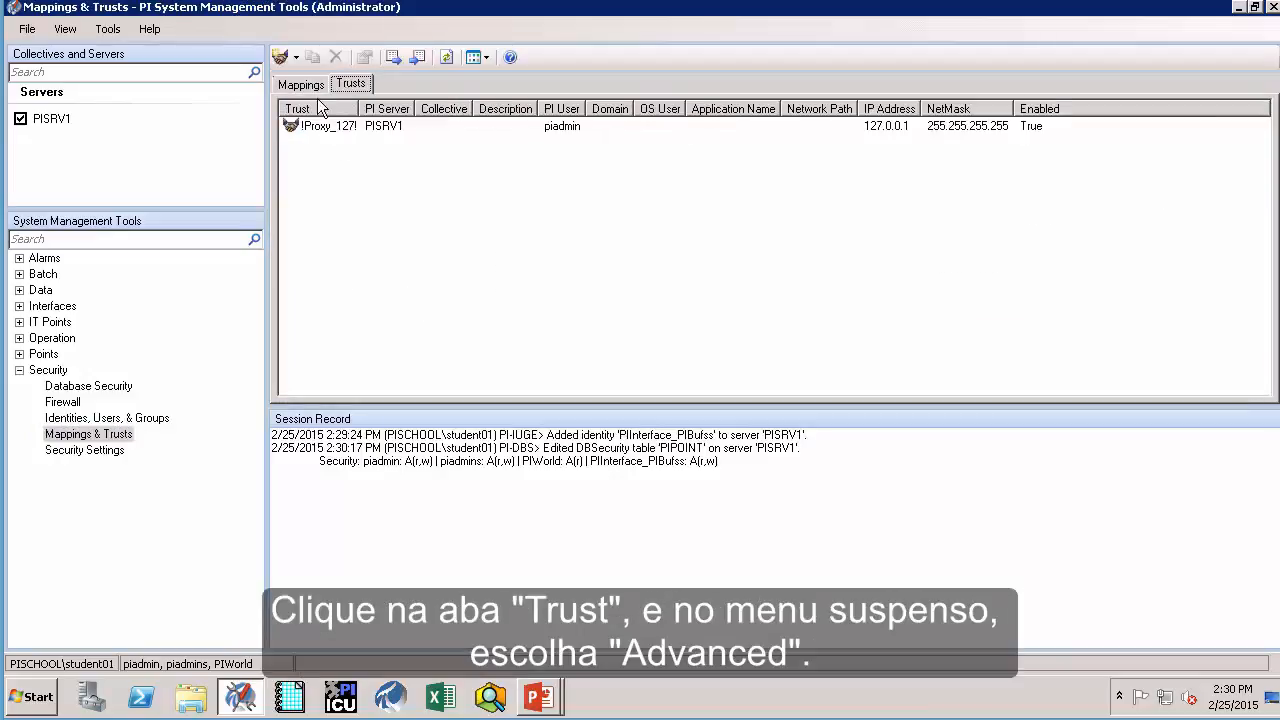
left_click(295, 58)
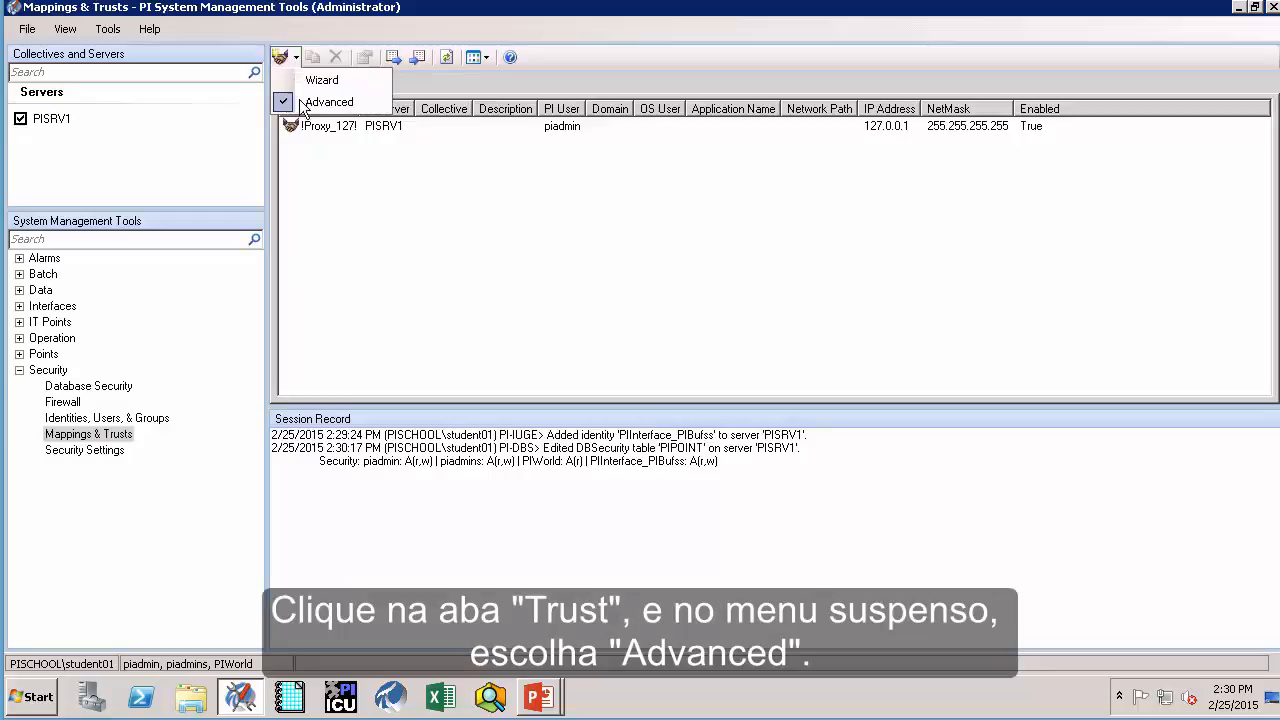
left_click(318, 102)
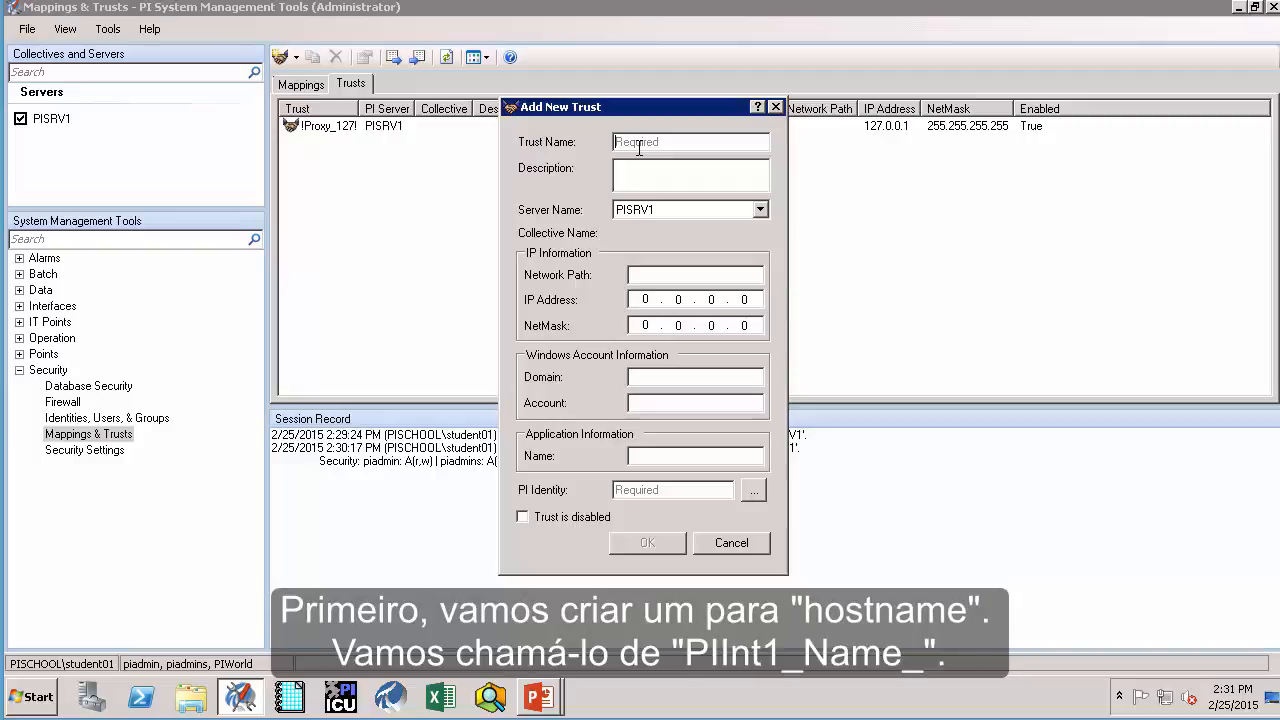
- Name the new trust PIINT1_Name_OPCpE
type("PINT1")
key("BackSpace")
key("BackSpace")
key("BackSpace")
type("Int1_Nahe")
key("BackSpace")
key("BackSpace")
type("me_")
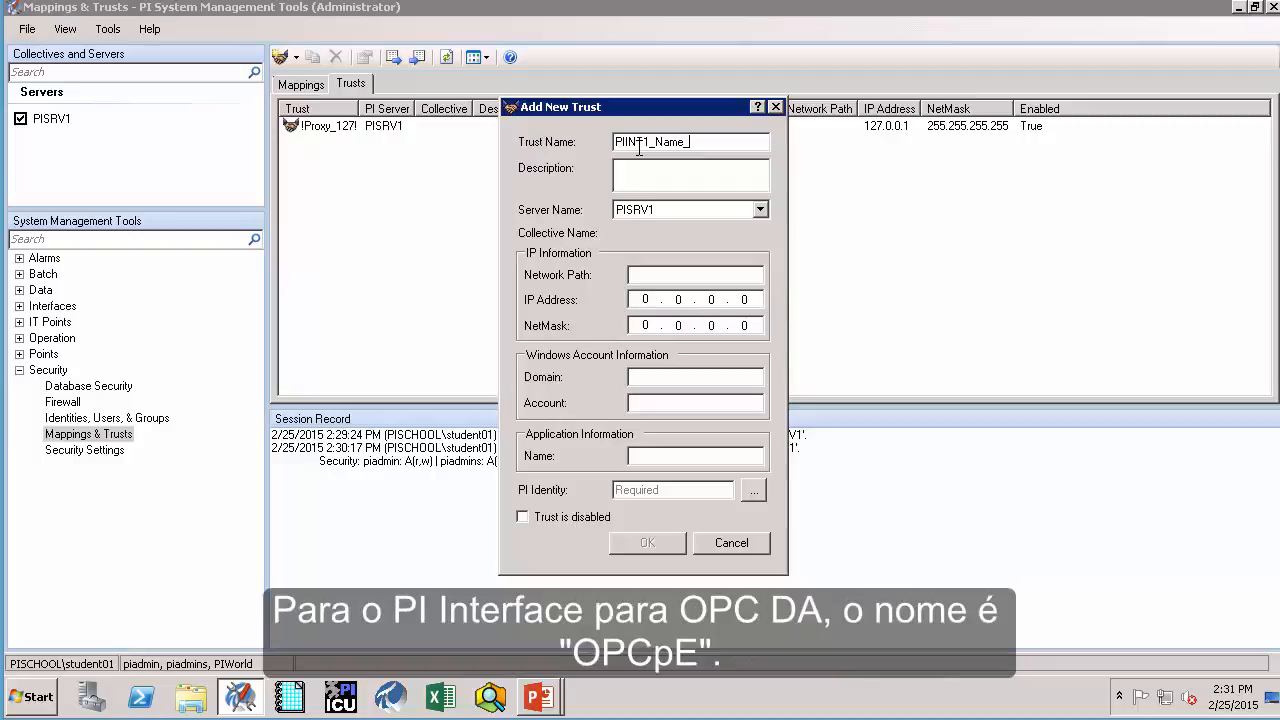
type("OPCpE")
- Copy OPCpE from the trust name into the application name and set the network path to PIINT1
key("shift+Left")
key("shift+Left")
key("shift+Left")
key("shift+Left")
key("shift+Left")
key("ctrl+c")
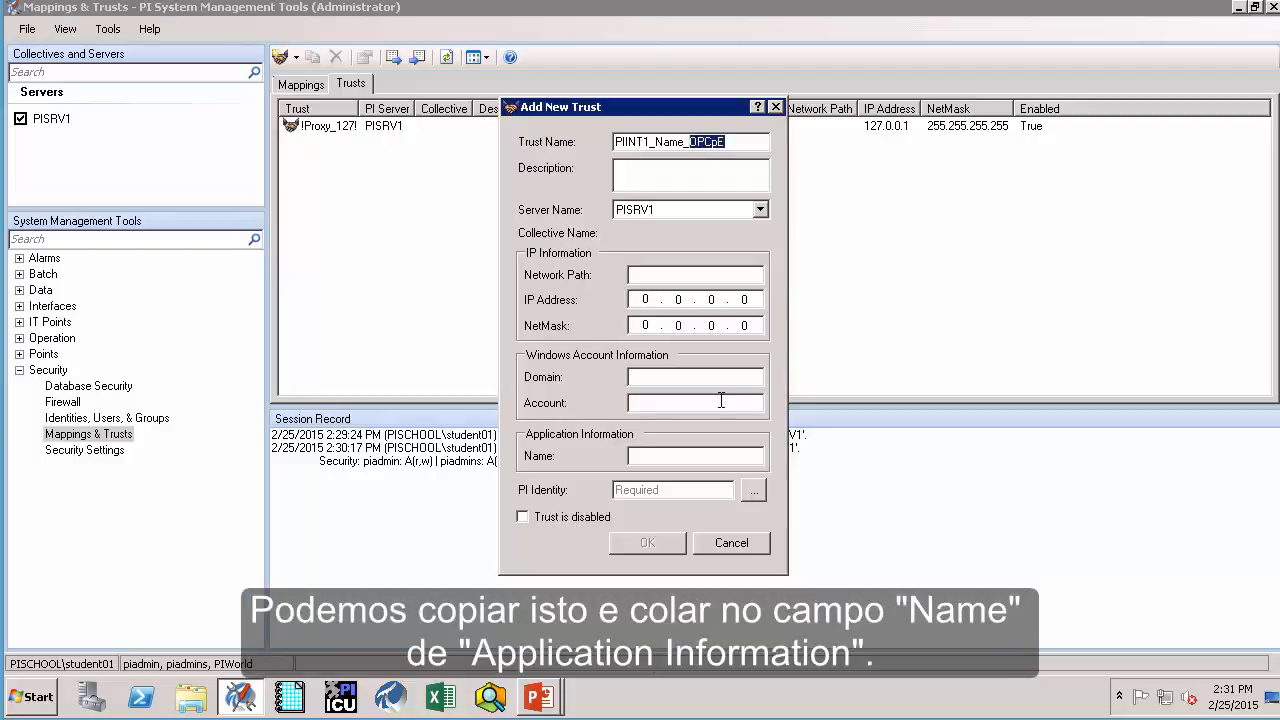
left_click(645, 455)
key("ctrl+v")
left_click(679, 279)
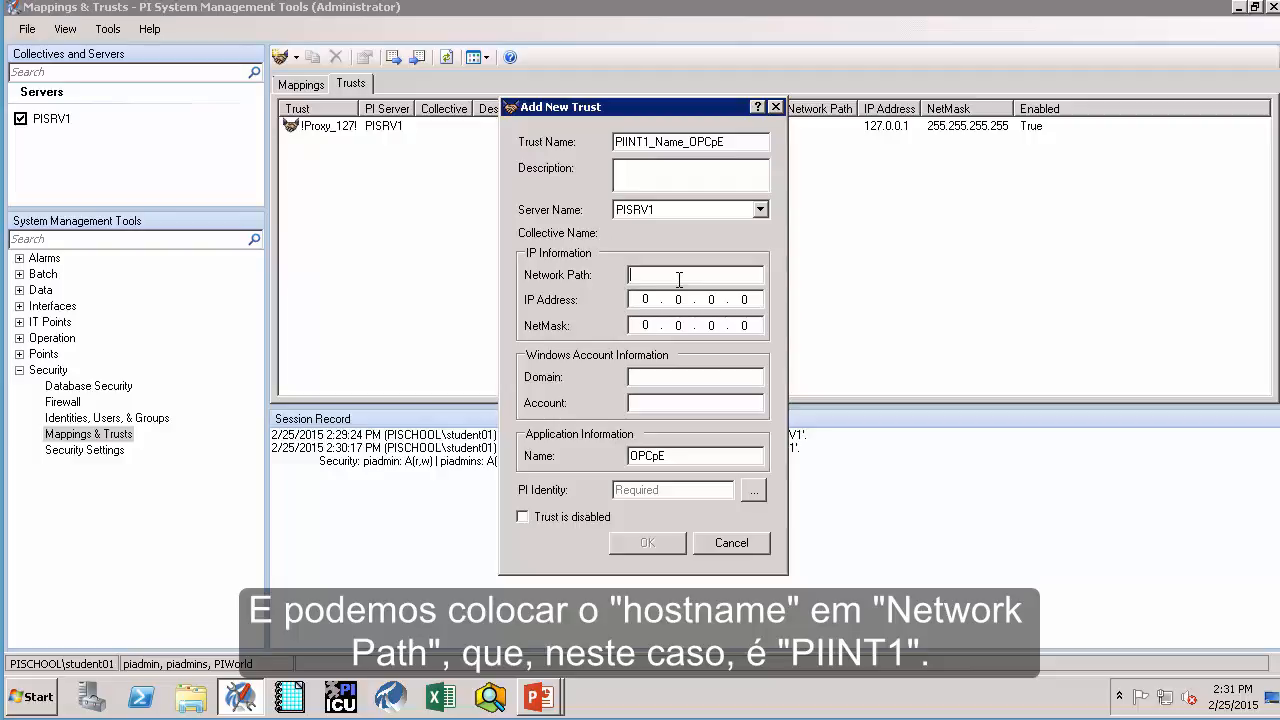
type("PIINT1")
- Assign the PIInterface_PIBufss identity to the trust, save it and widen the Trust column
left_click(755, 490)
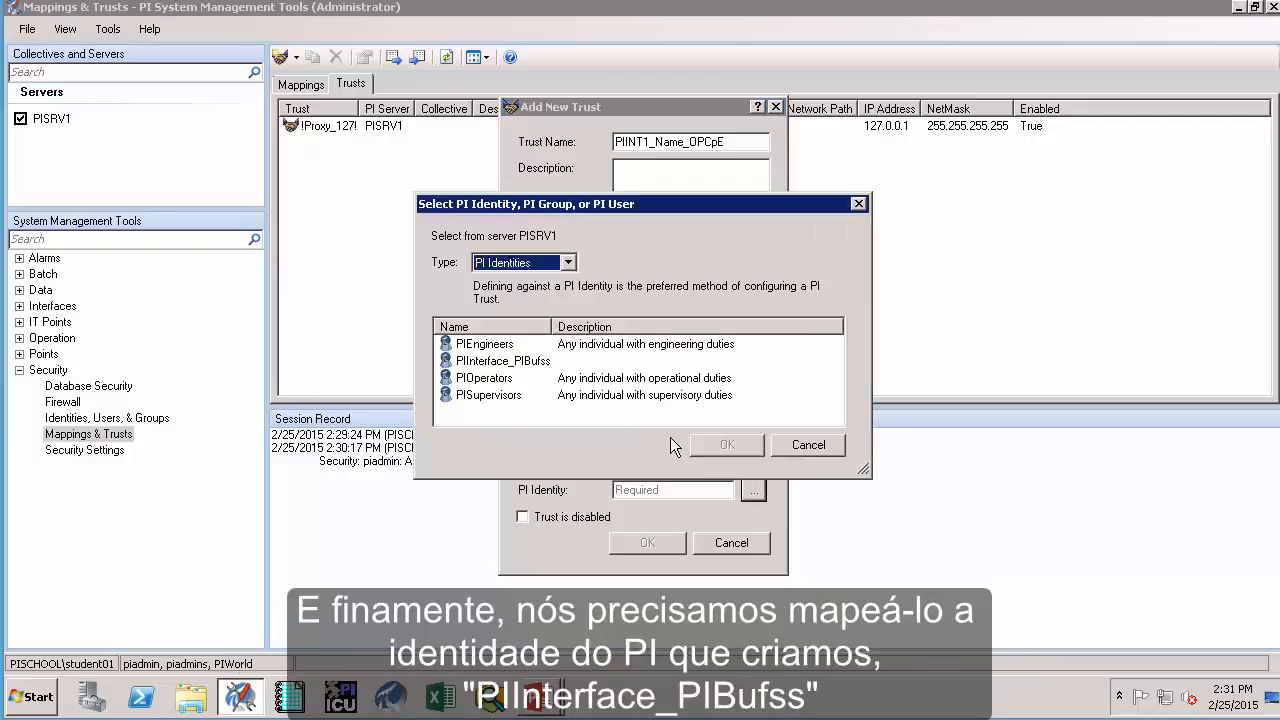
left_click(543, 362)
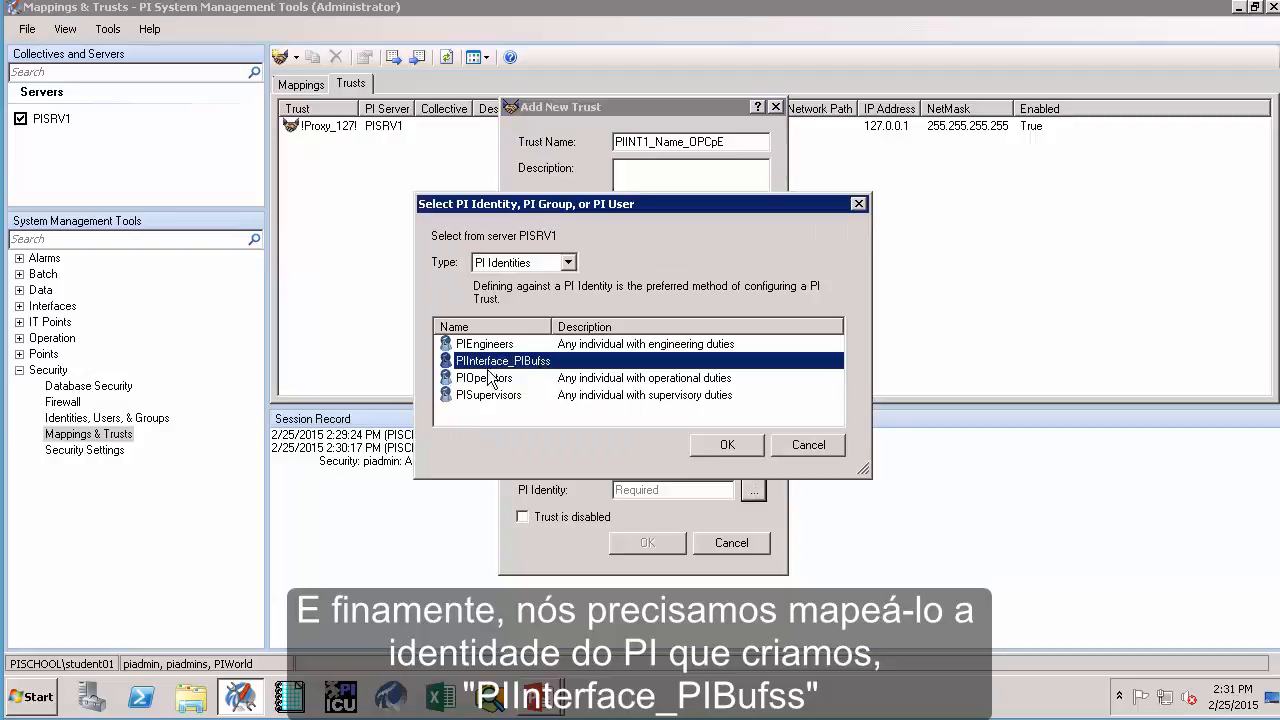
left_click(722, 450)
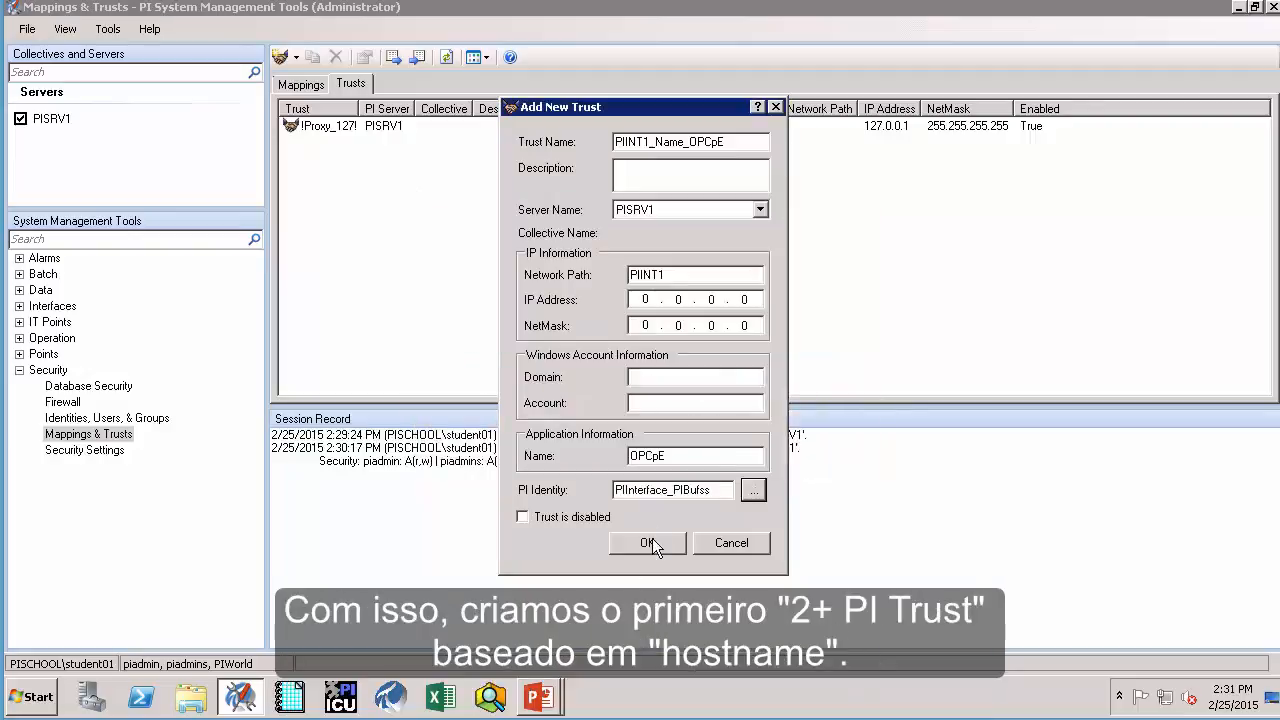
left_click(648, 543)
left_click_drag(360, 108, 443, 108)
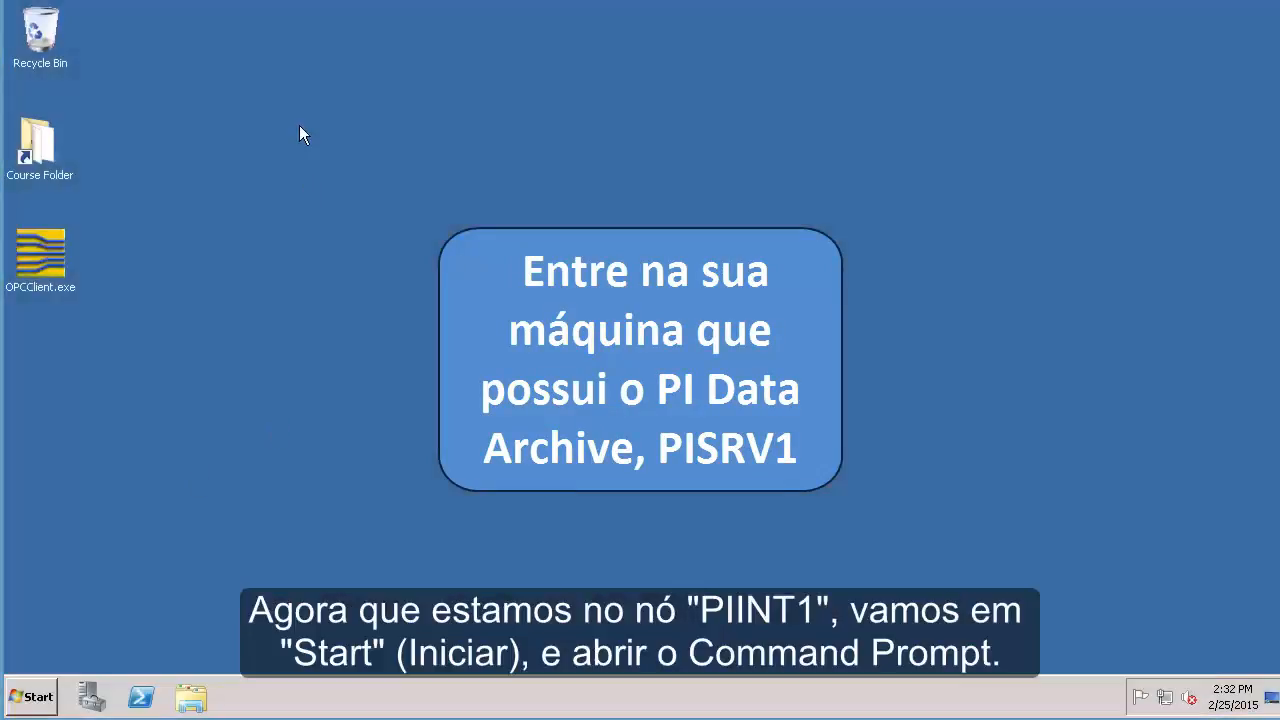
- On the PIINT1 machine, run ipconfig in a Command Prompt to look up its IP address
left_click(31, 705)
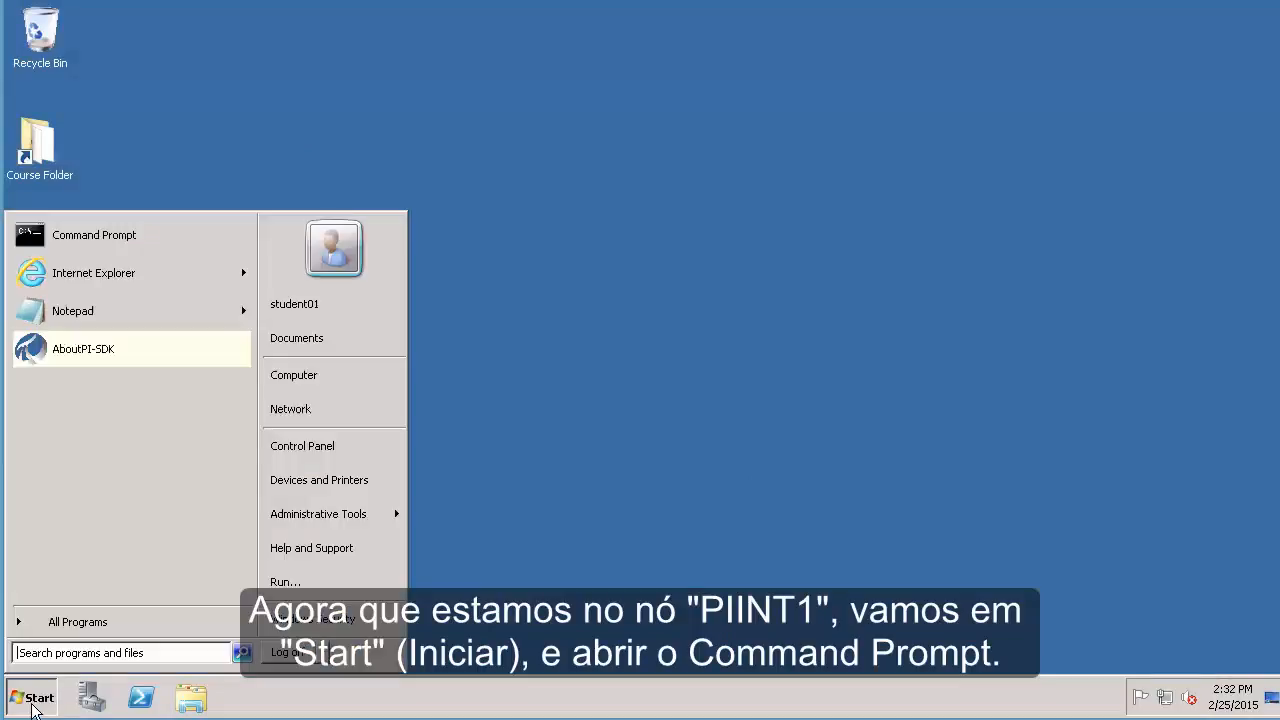
left_click(145, 222)
type("ipconfig")
key("Return")
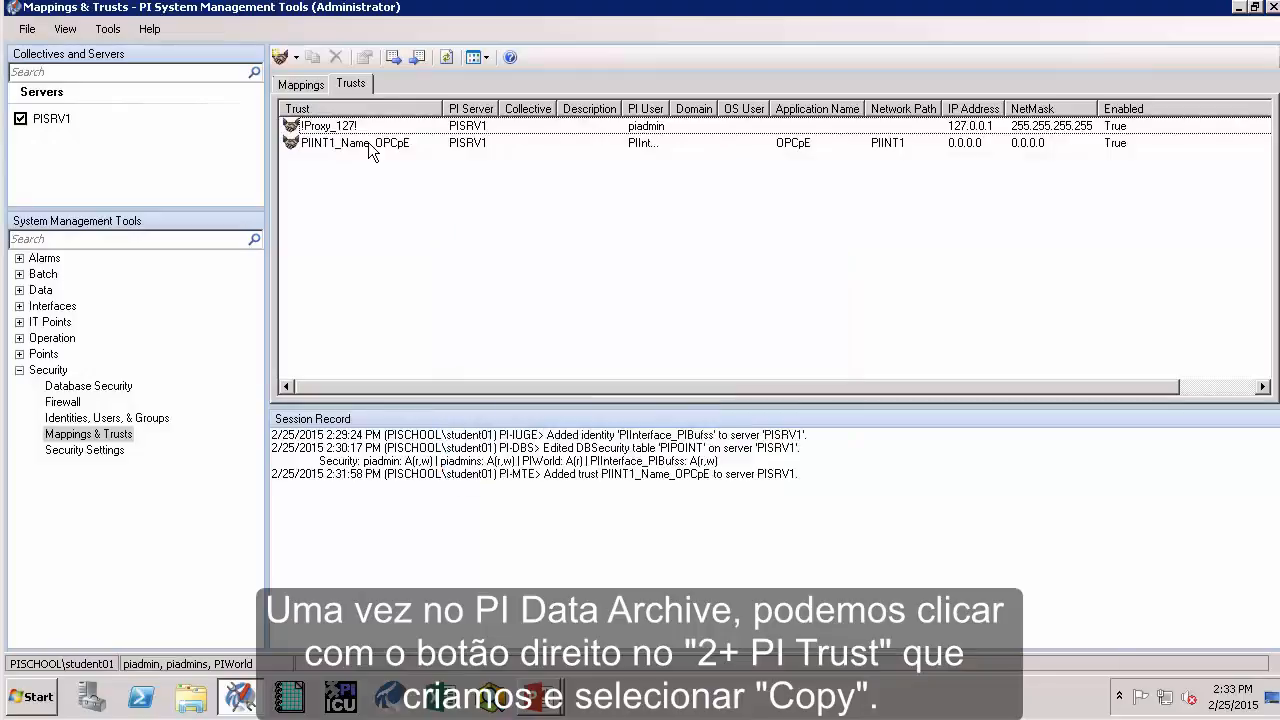
- In PI System Management Tools on PISRV1, copy the trust PIINT1_Name_OPCpE and name the copy PIINT1_IP_OPCpE
right_click(368, 142)
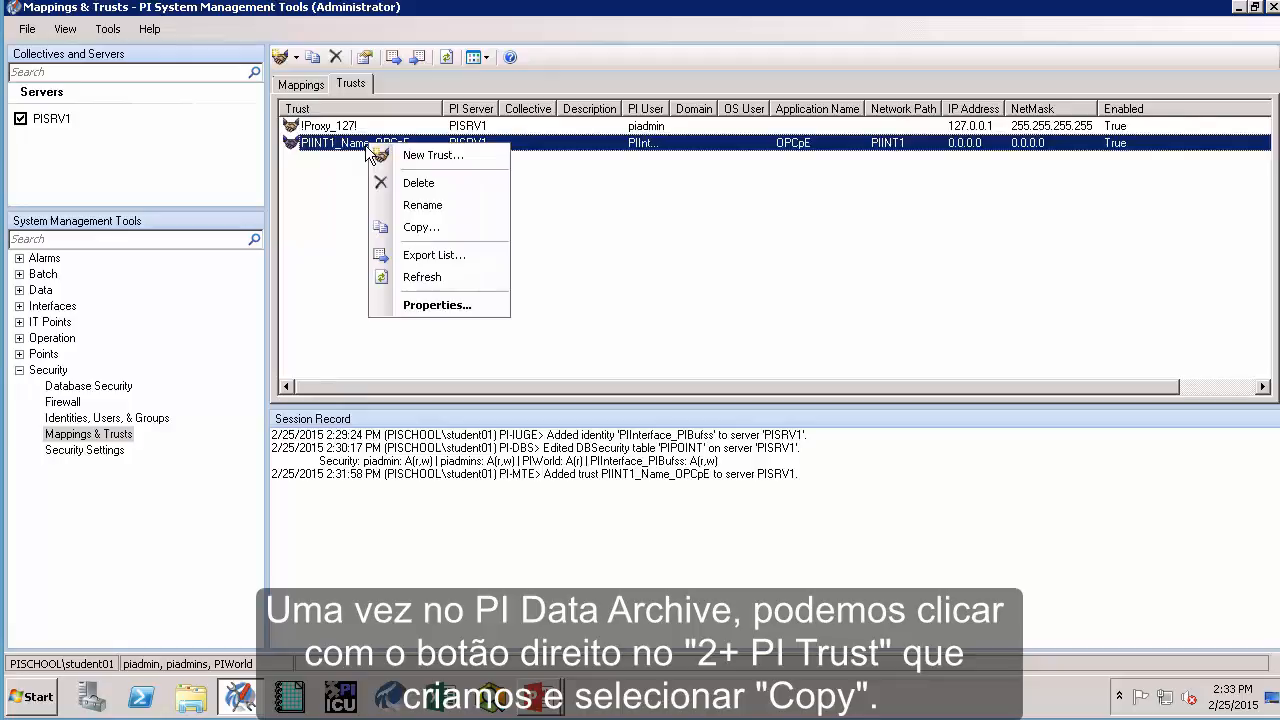
left_click(407, 228)
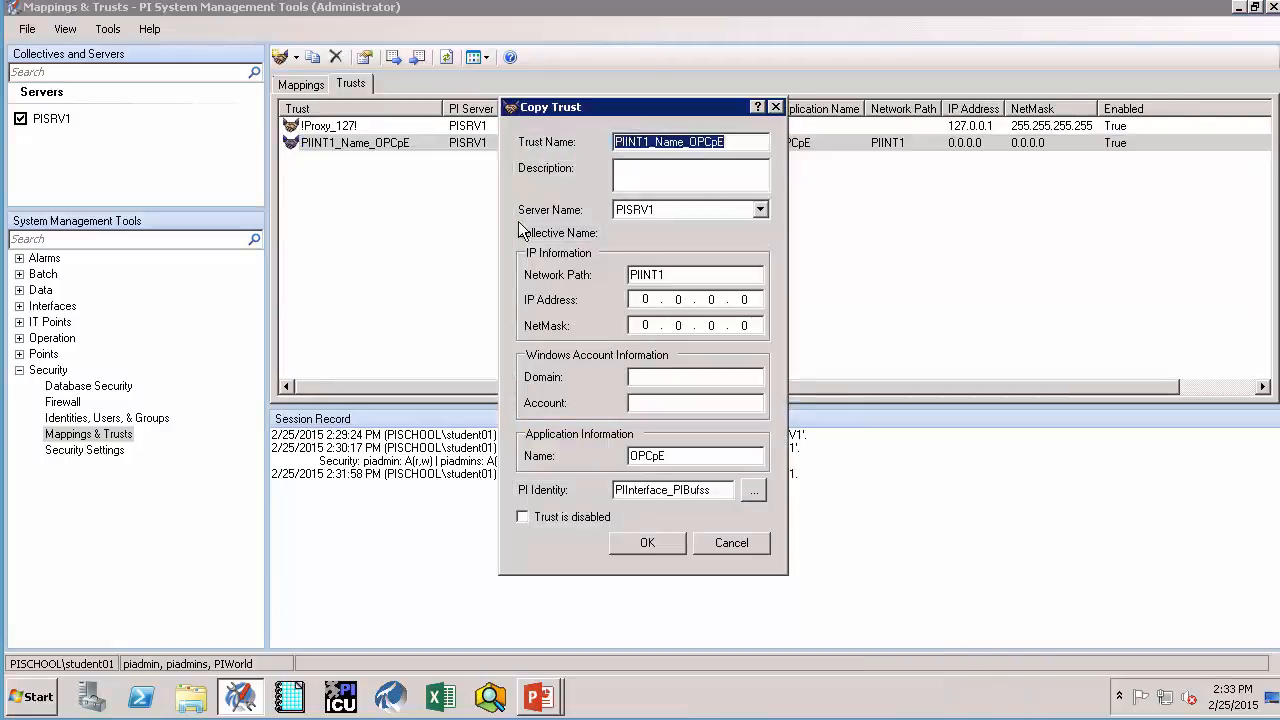
left_click(684, 143)
key("Right")
key("shift+Left")
key("shift+Left")
key("shift+Left")
key("shift+Left")
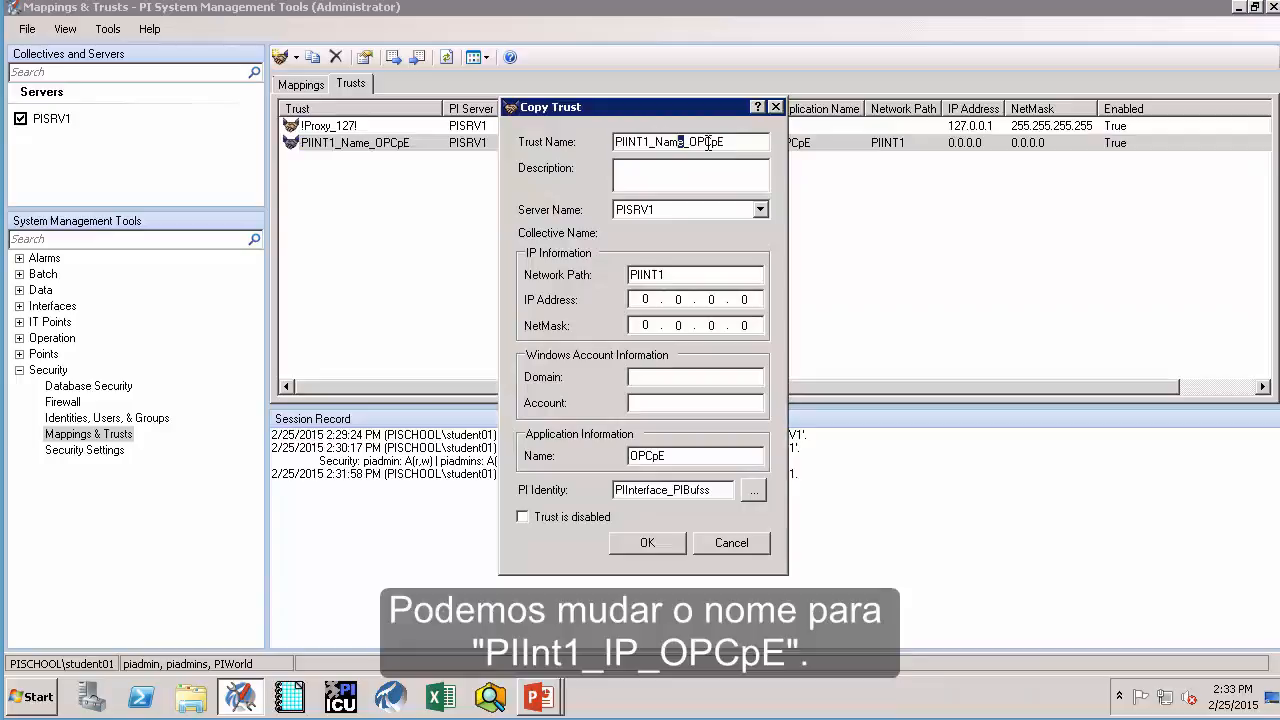
type("IP")
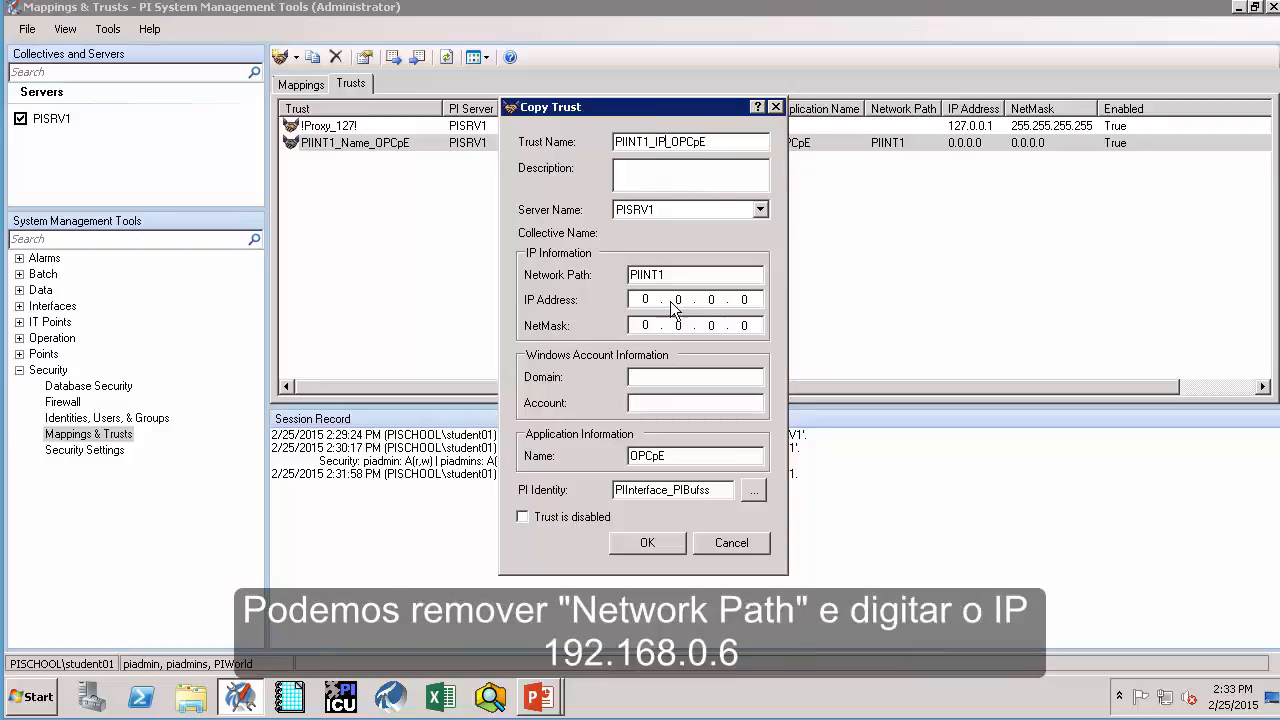
- Replace the copied trust's network path with IP address 192.168.0.6 and netmask 255.255.255.255, and save it
left_click_drag(668, 274, 580, 268)
key("BackSpace")
left_click(651, 299)
type("19")
type("2 . ")
type("168 . ")
type("0 . ")
type("6")
key("Tab")
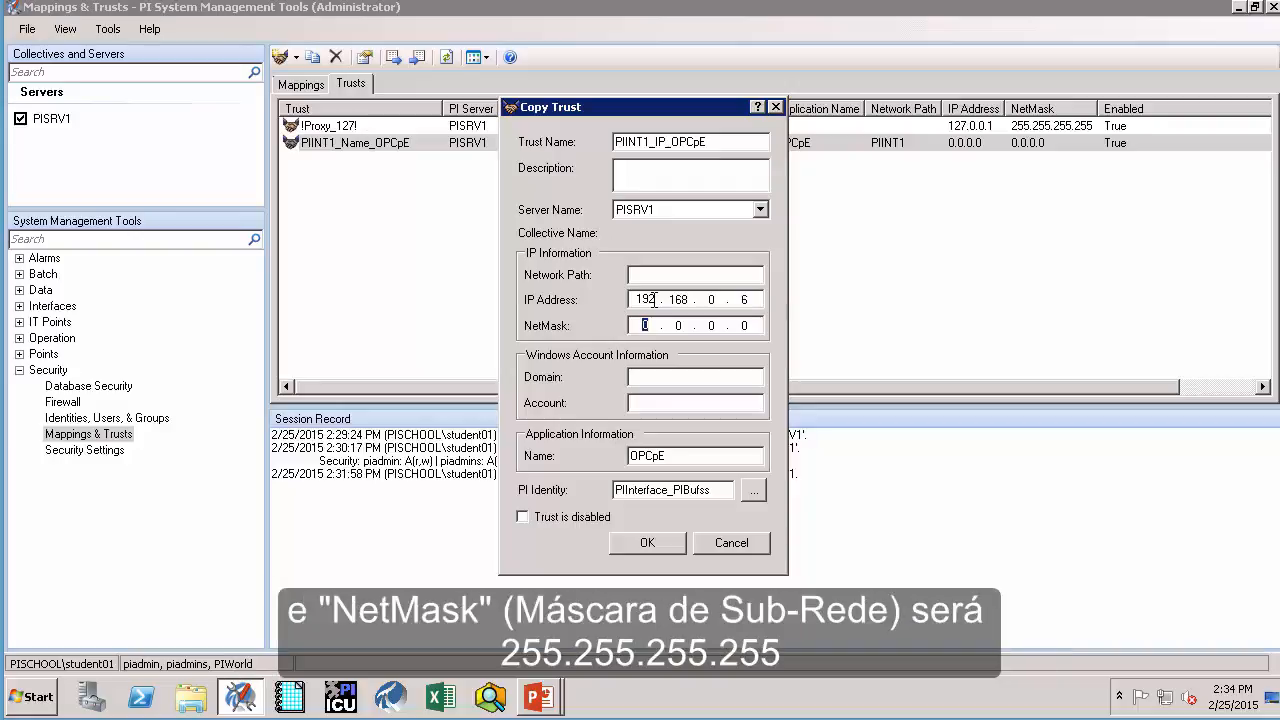
type("255 . 255 . 255 . 255")
left_click(647, 543)
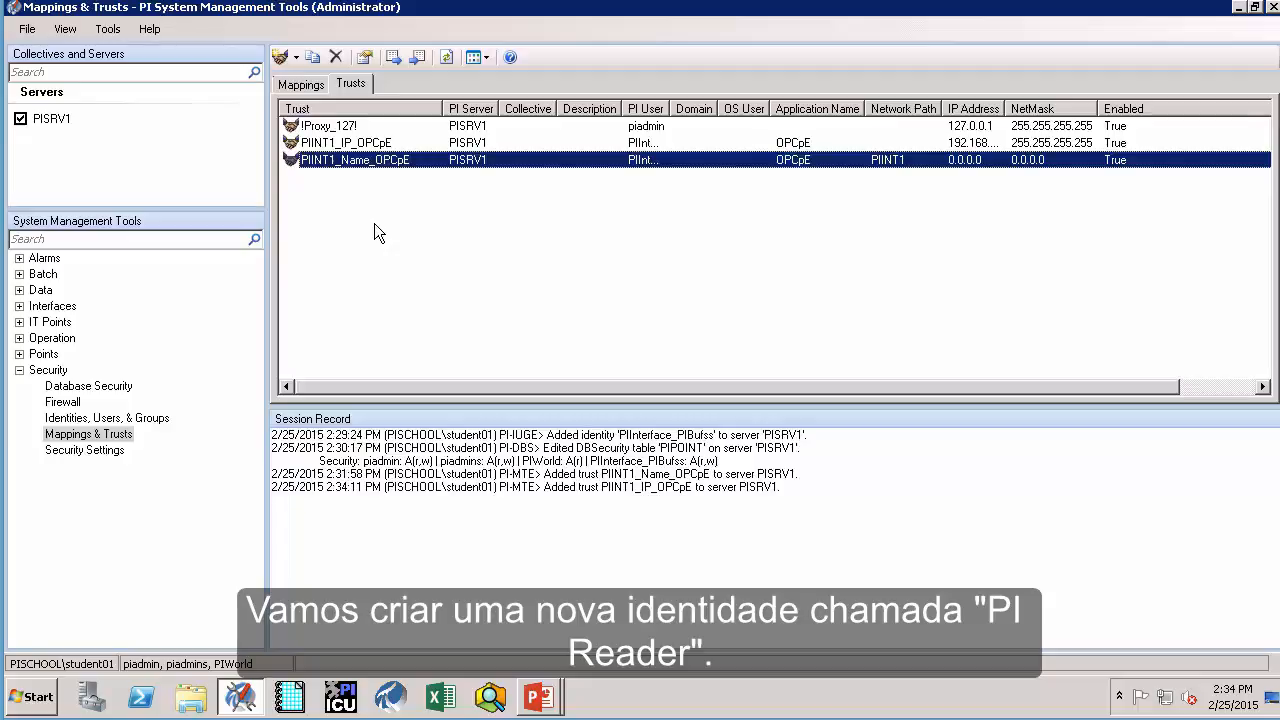
- Create a new identity named PIReader on server PISRV1
left_click(100, 419)
left_click(281, 57)
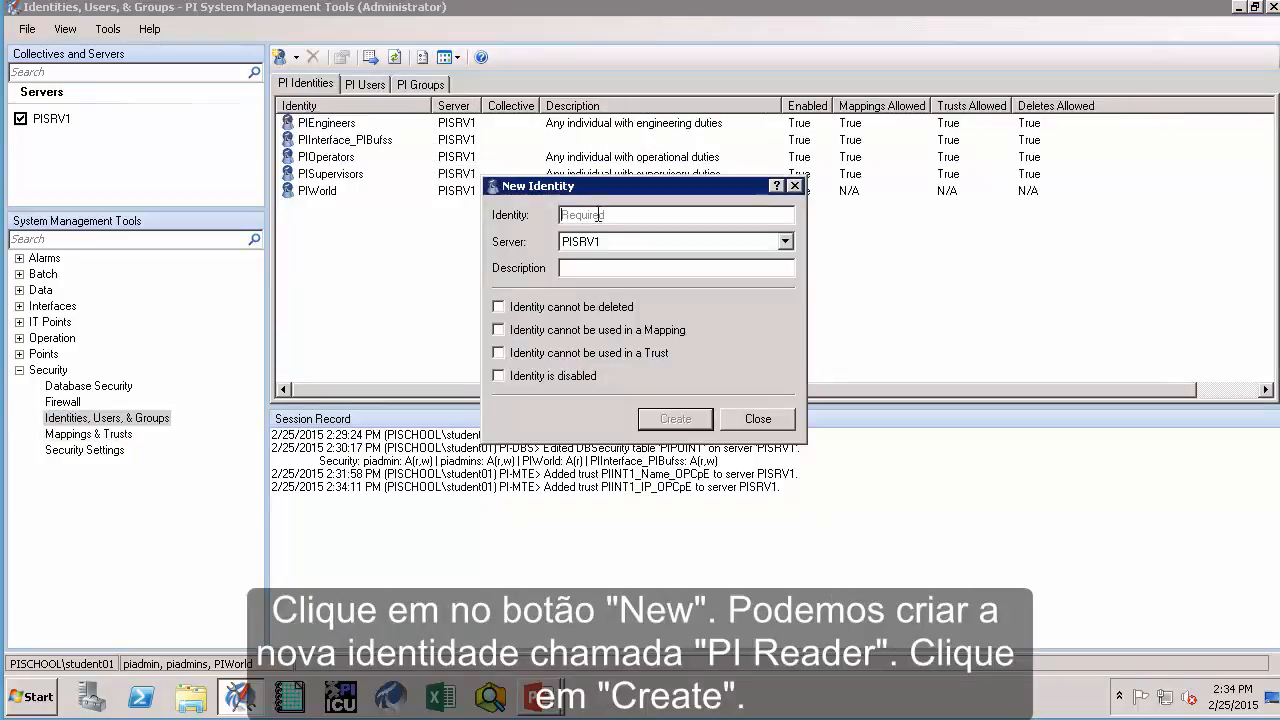
type("PIR")
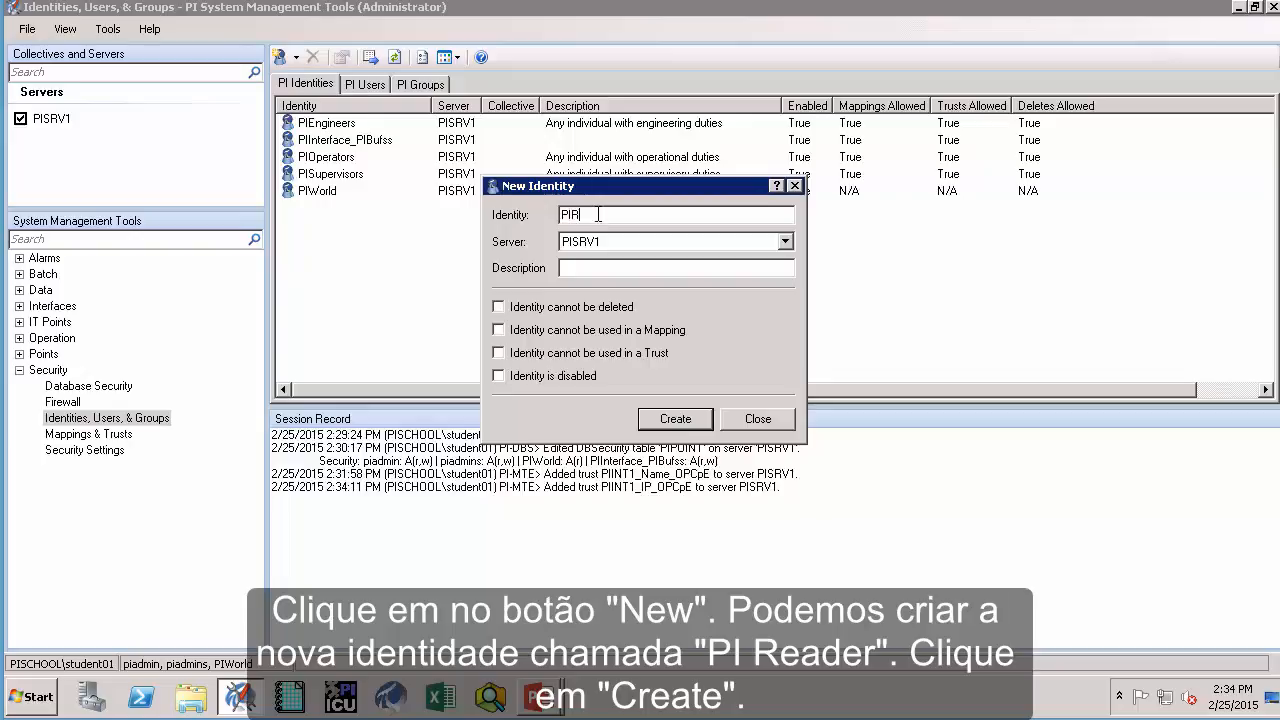
type("eader")
left_click(686, 424)
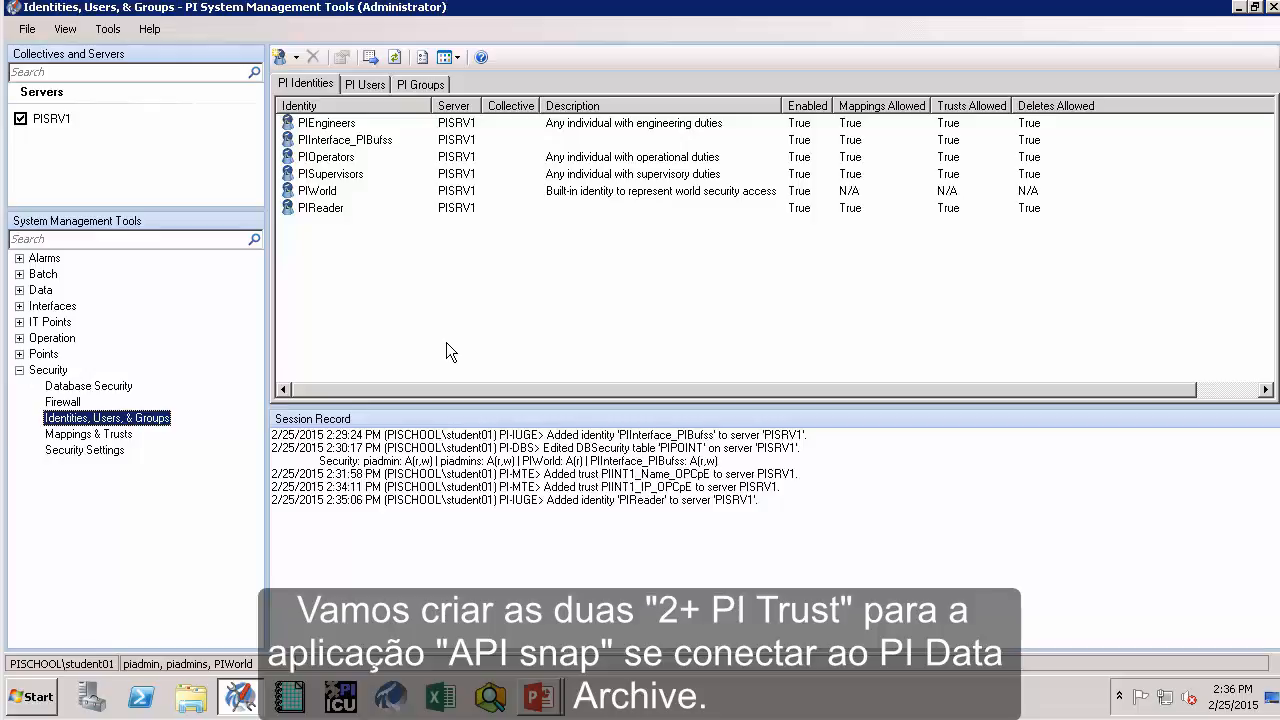
- Copy the trust PIINT1_Name_OPCpE on PISRV1 and name the copy PIINT1_Name_SnapE
left_click(87, 436)
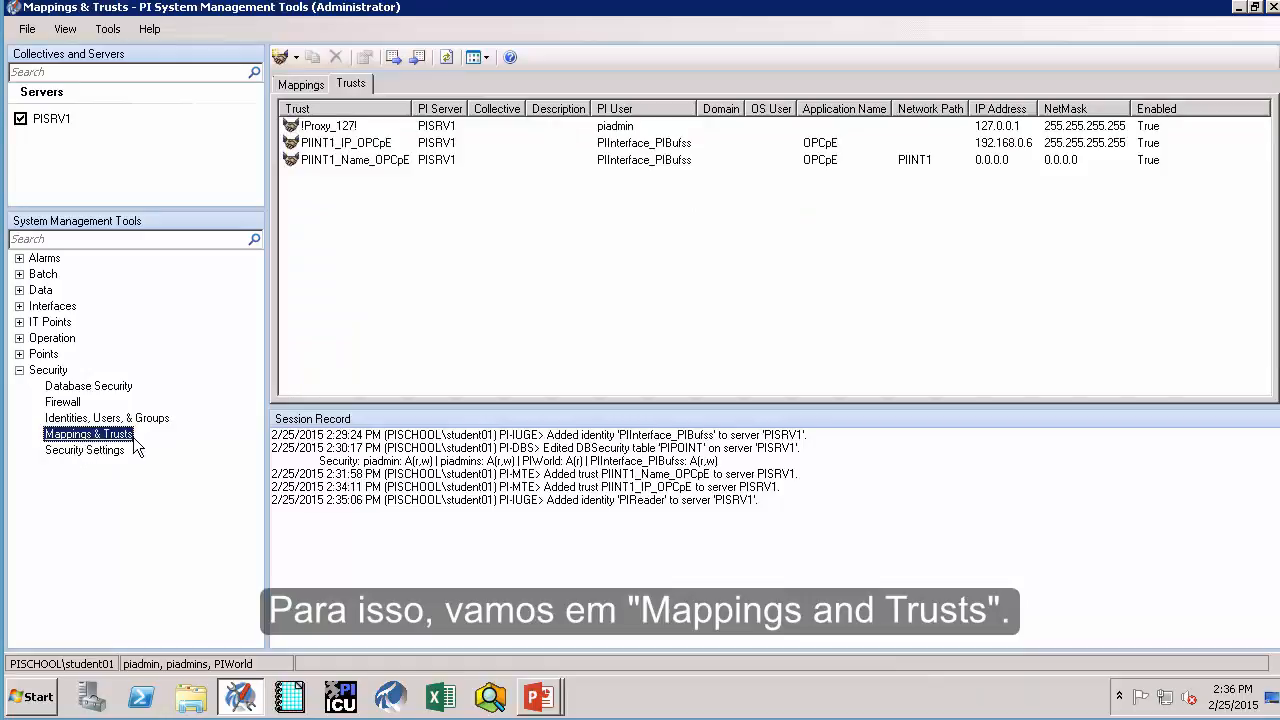
right_click(369, 163)
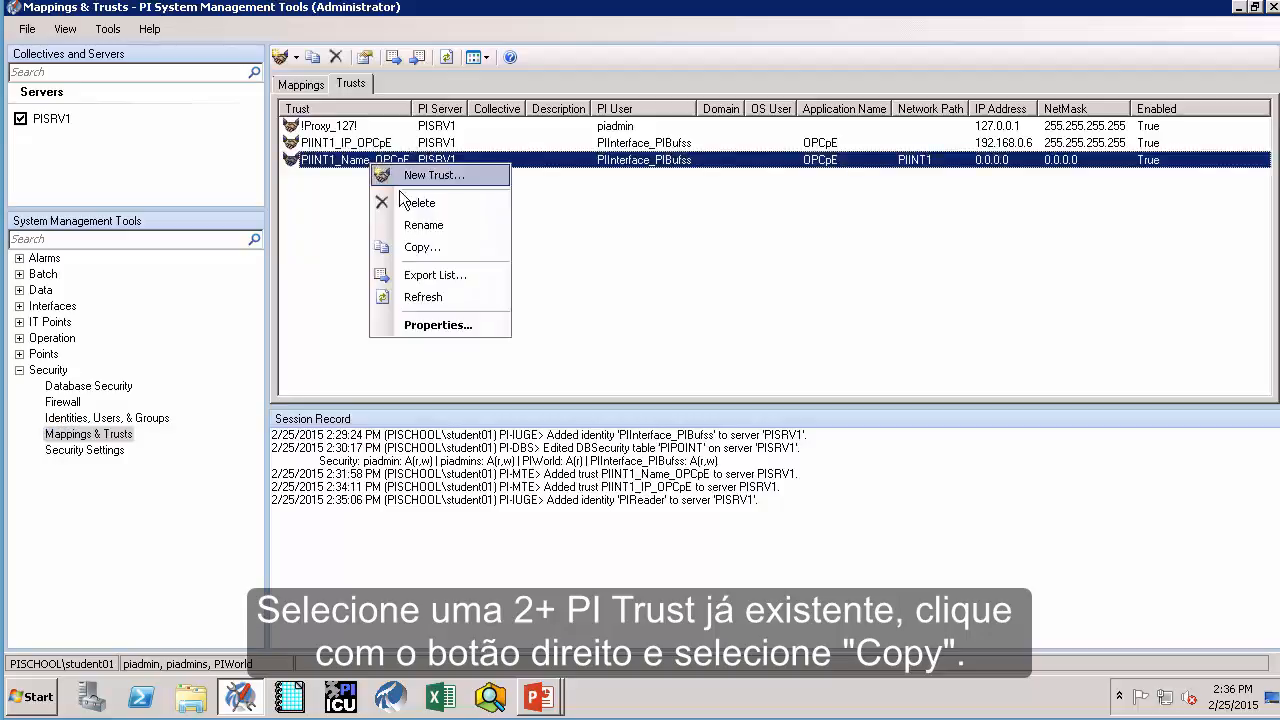
left_click(421, 248)
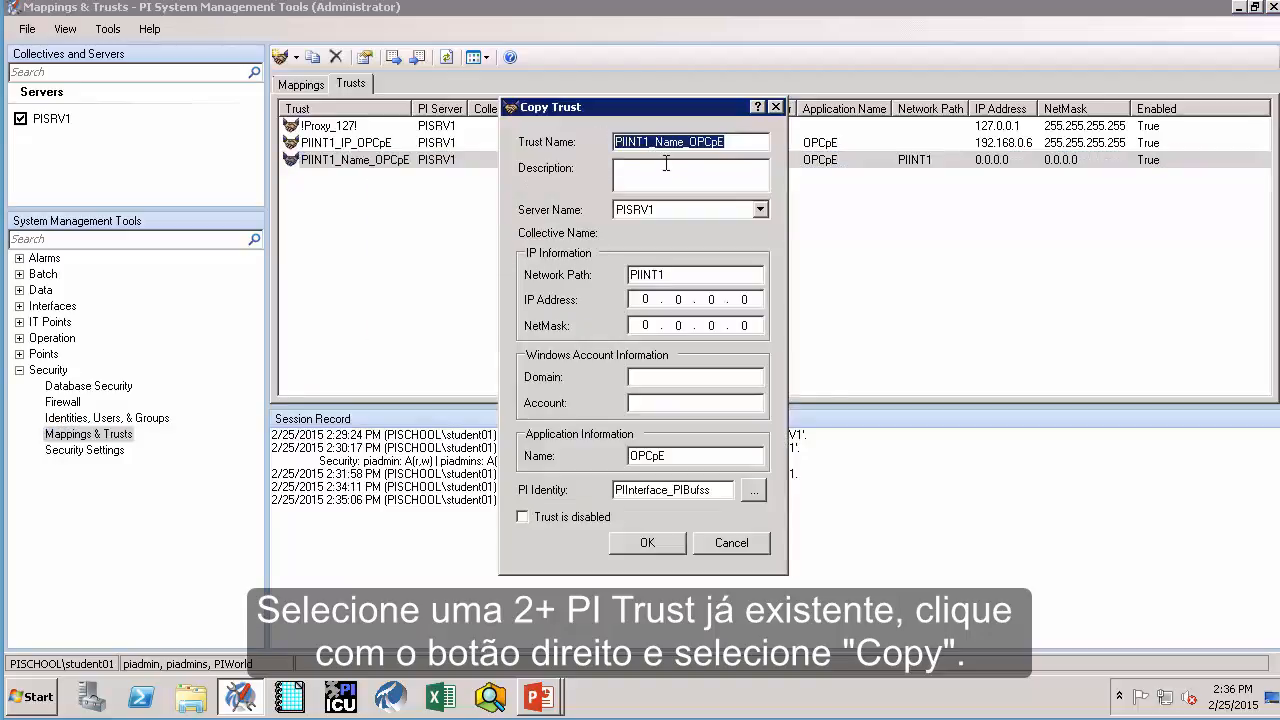
left_click(688, 142)
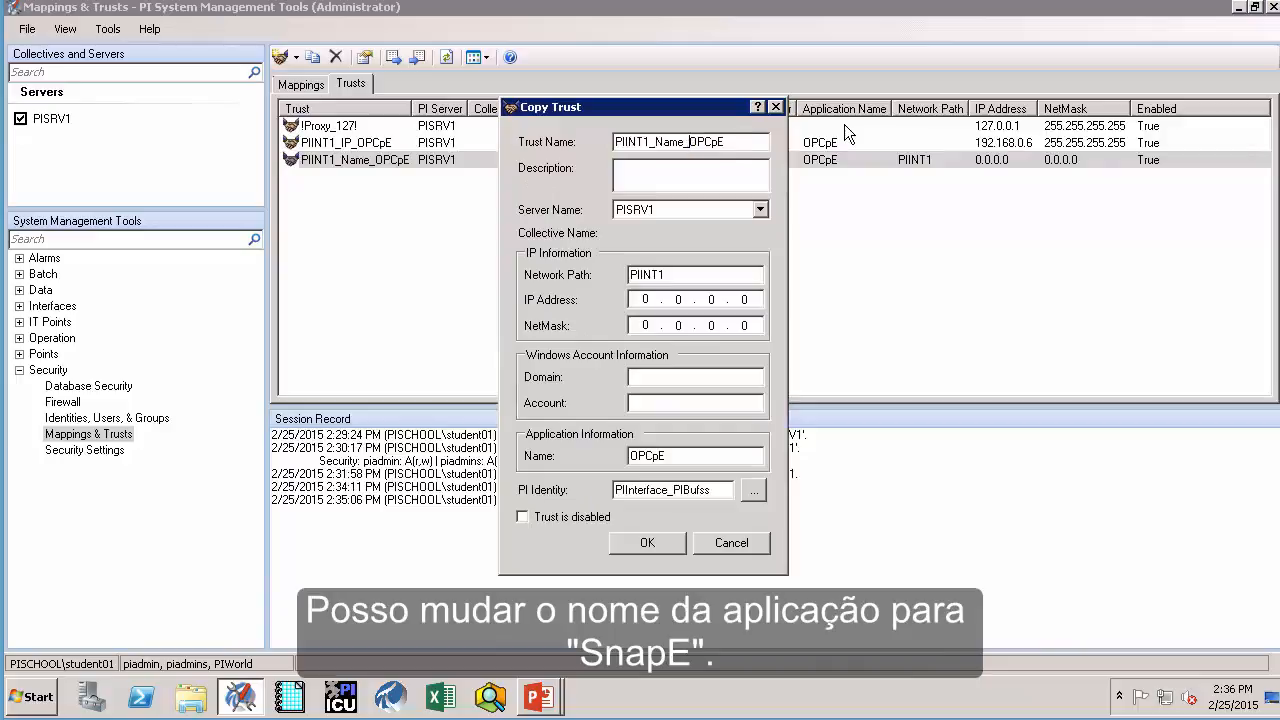
key("shift+Right")
key("shift+Right")
key("shift+Right")
key("shift+Right")
key("shift+Right")
type("Sna")
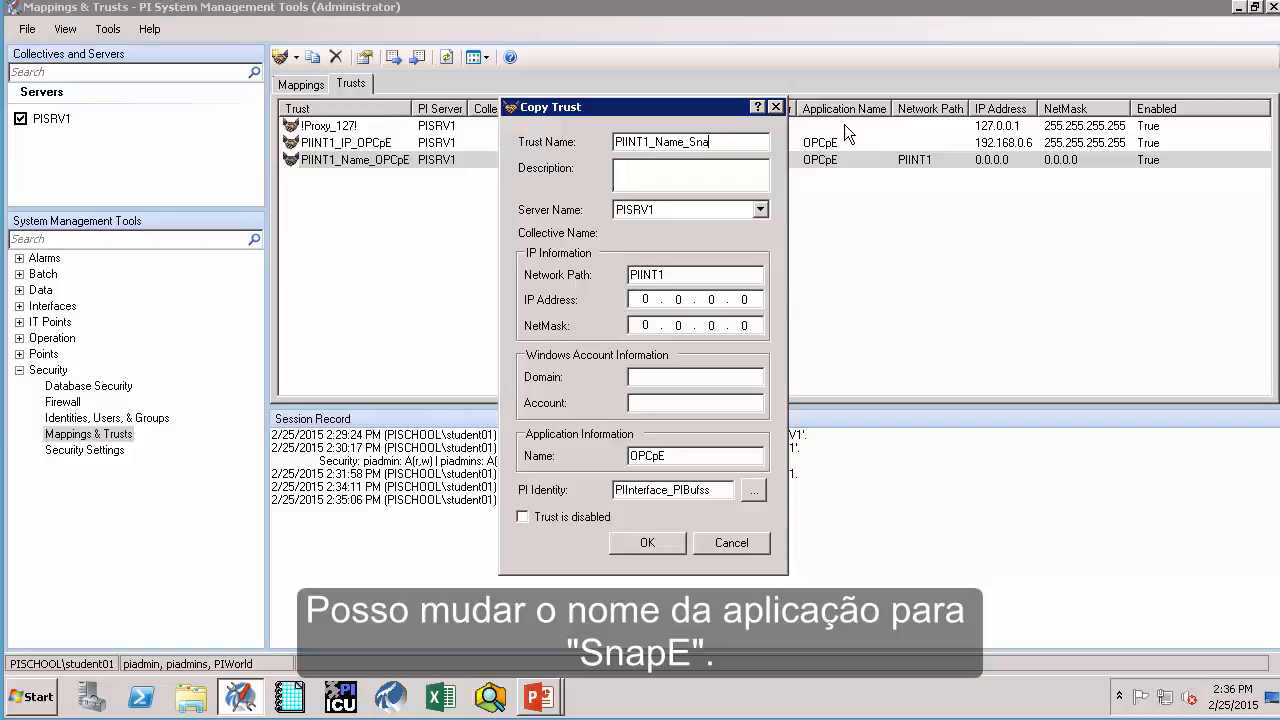
type("pE")
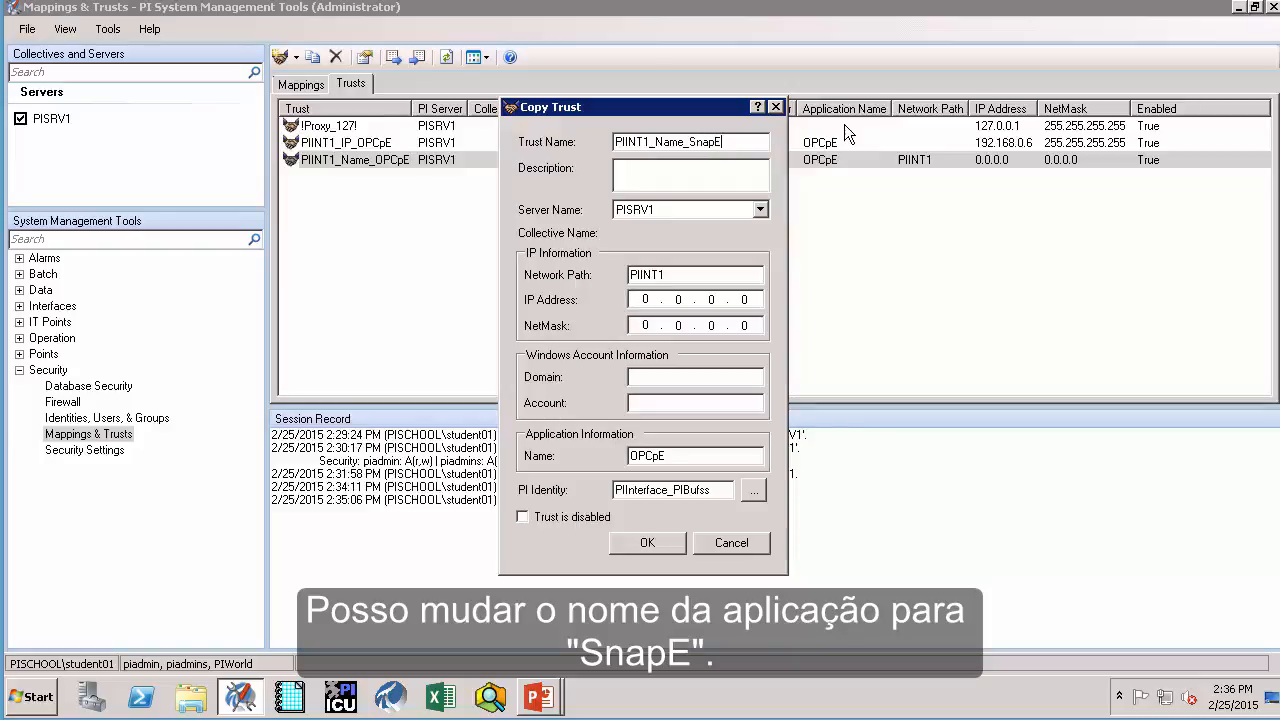
- Reuse the SnapE part of the new trust's name as its application name, replacing OPCpE
key("shift+Left")
key("shift+Left")
key("shift+Left")
key("shift+Left")
key("shift+Left")
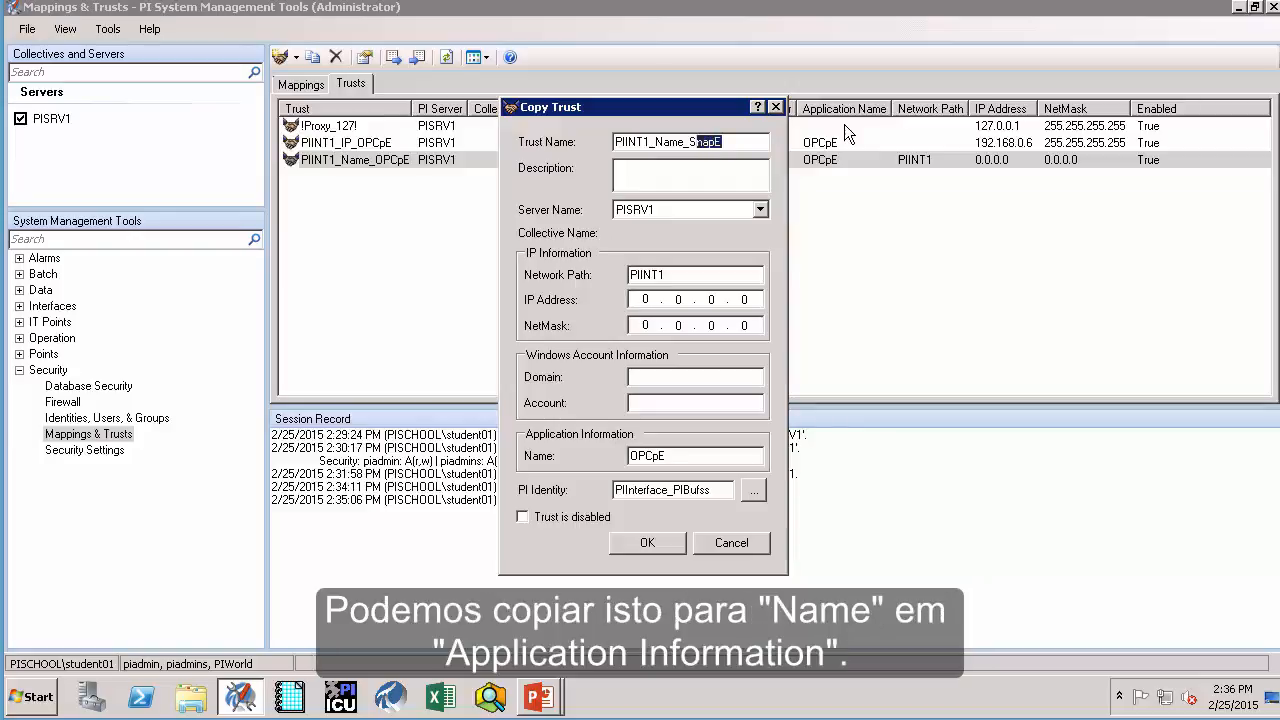
left_click(685, 452)
key("shift+Left")
key("shift+Left")
key("shift+Left")
key("shift+Left")
key("shift+Left")
key("ctrl+v")
- Assign the PIReader identity to the PIINT1_Name_SnapE trust and save it
left_click(753, 490)
left_click(479, 395)
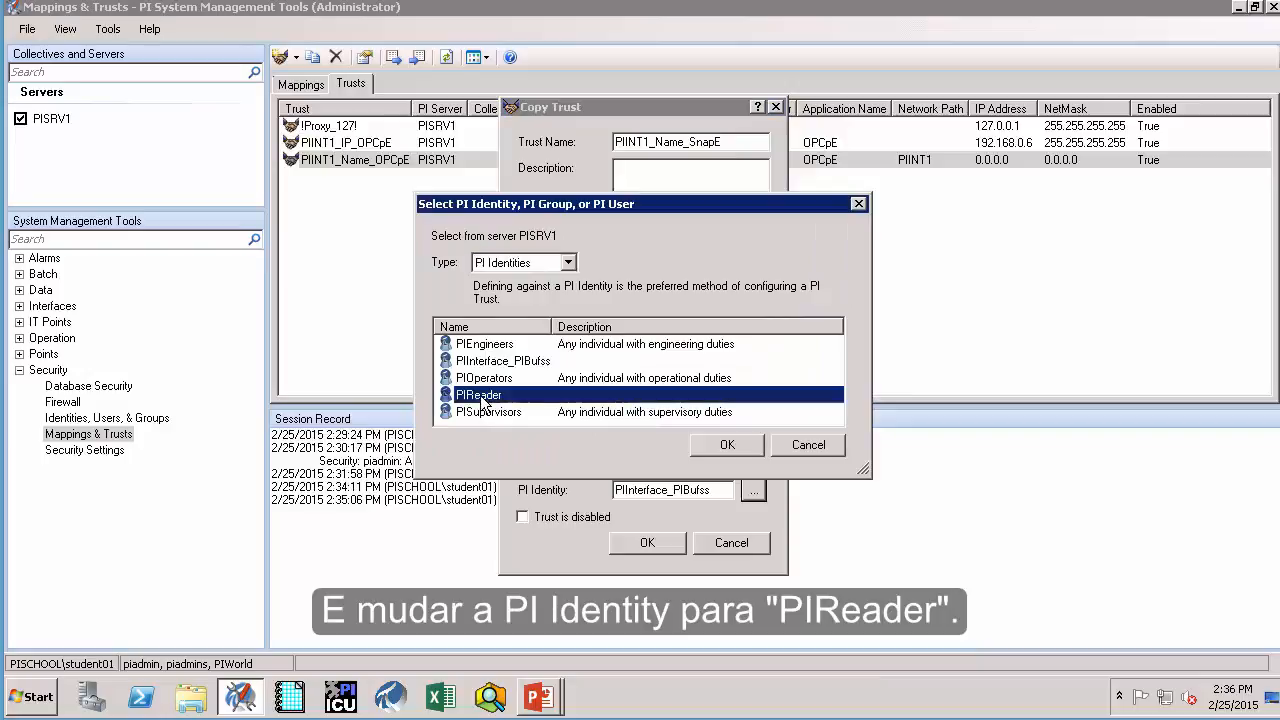
left_click(737, 445)
left_click(665, 543)
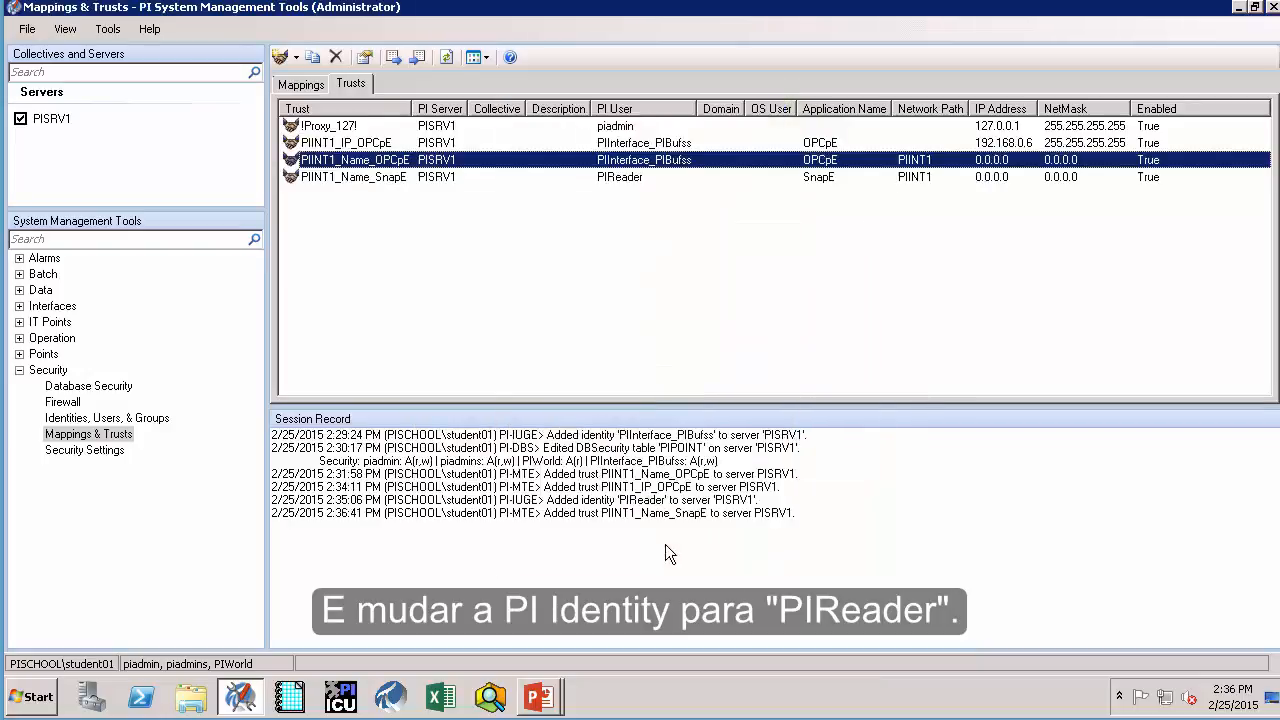
- Copy the IP-based trust PIINT1_IP_OPCpE and name the copy PIINT1_IP_SnapE
right_click(362, 143)
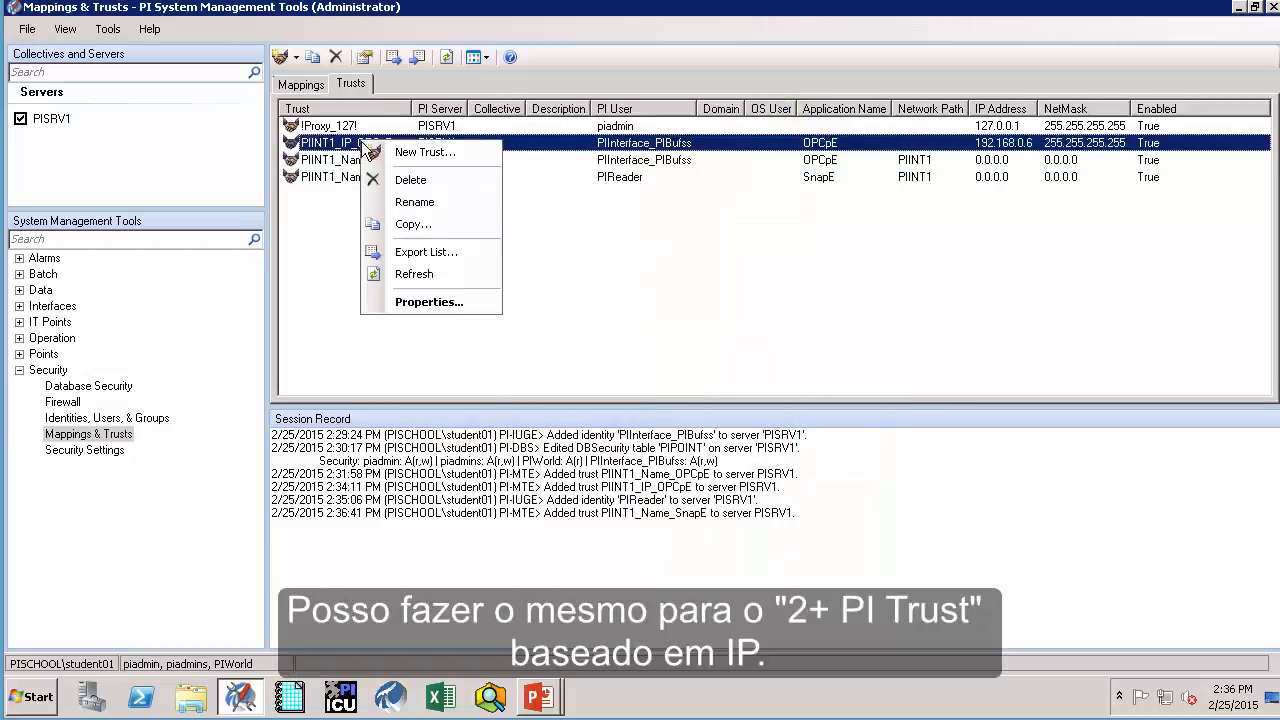
left_click(408, 223)
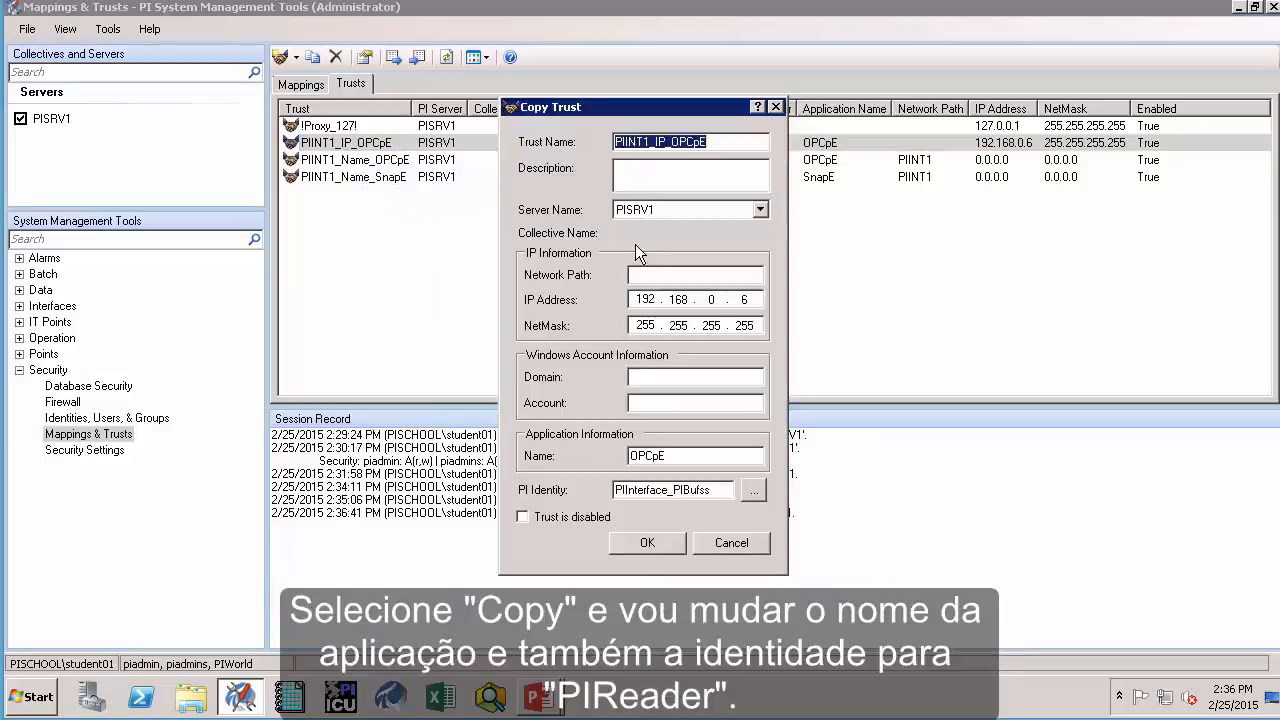
left_click(673, 148)
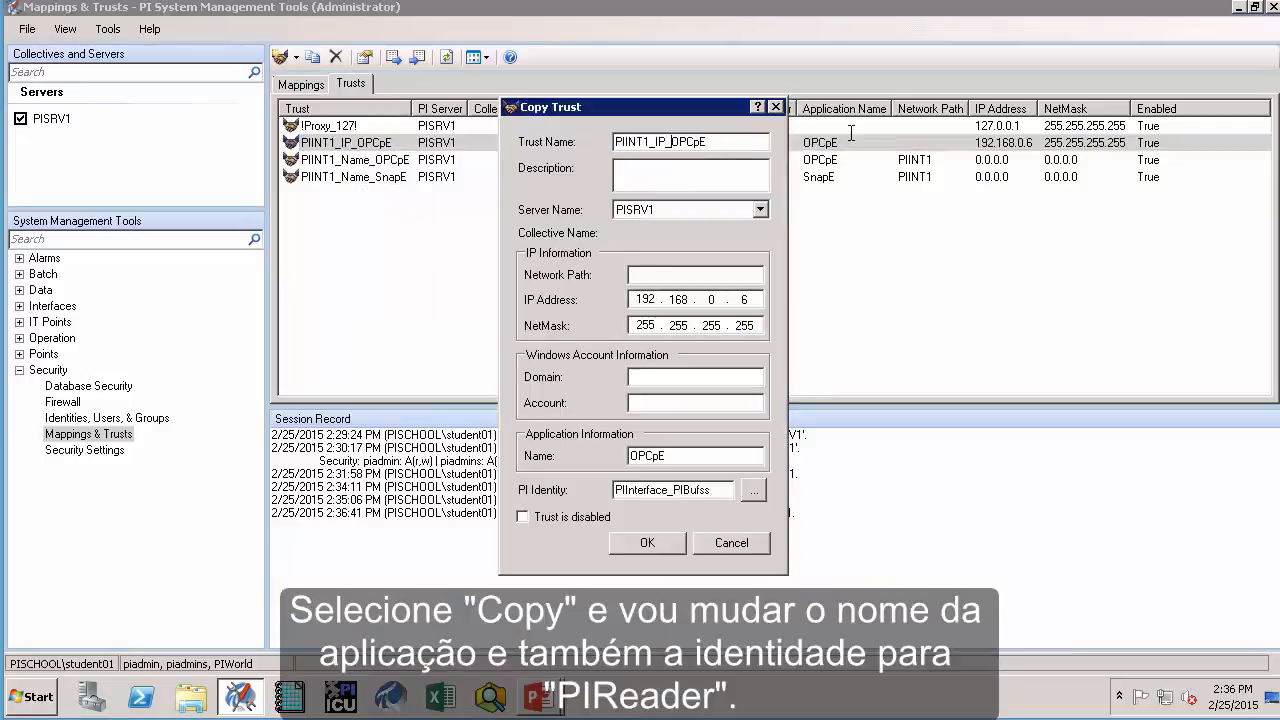
key("shift+Right")
key("shift+Right")
key("shift+Right")
key("shift+Right")
key("shift+Right")
type("SnapE")
- Set the copied IP trust's application name to SnapE and its PI identity to PIReader, and save it
left_click_drag(676, 458, 530, 475)
type("SnapE")
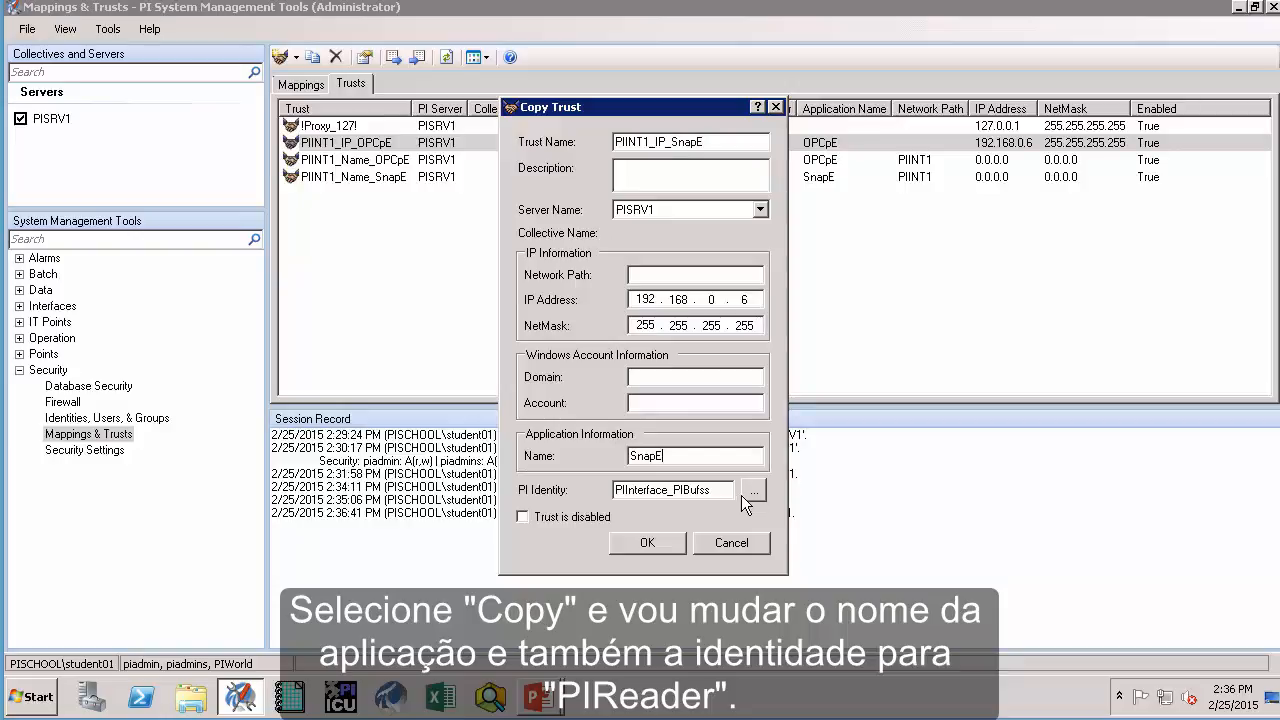
left_click(752, 492)
left_click(480, 395)
left_click(729, 447)
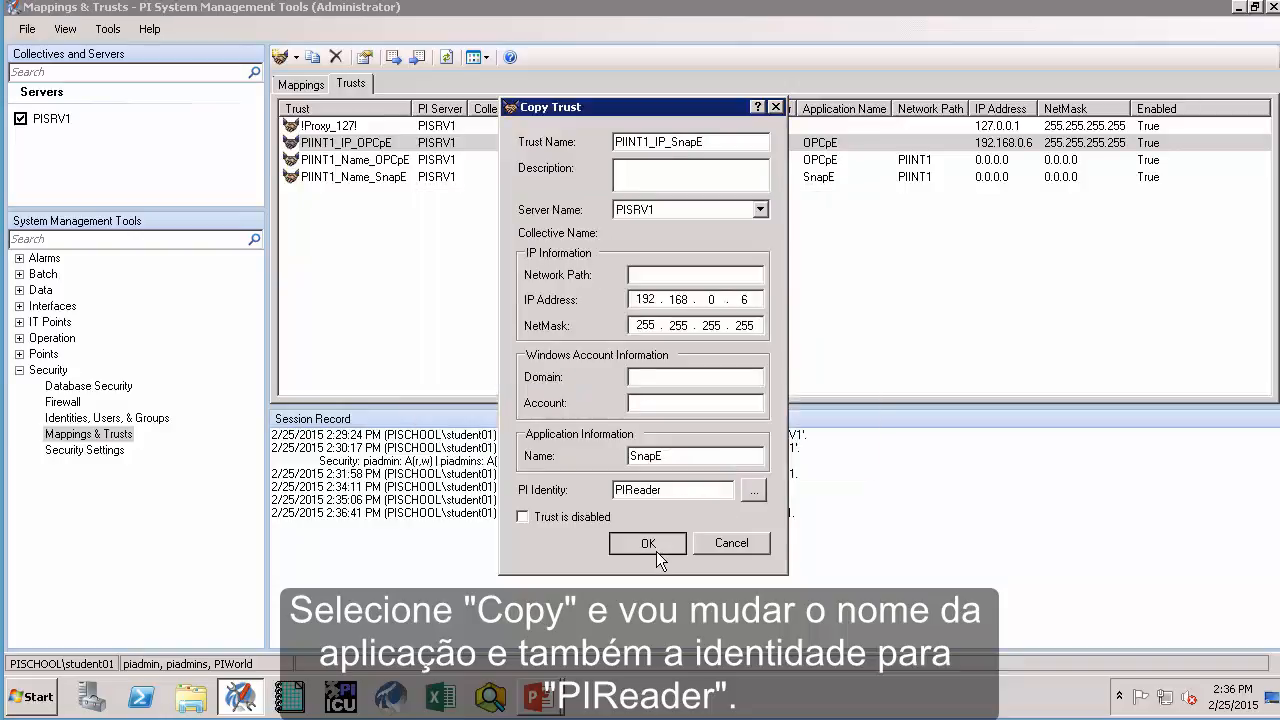
left_click(647, 543)
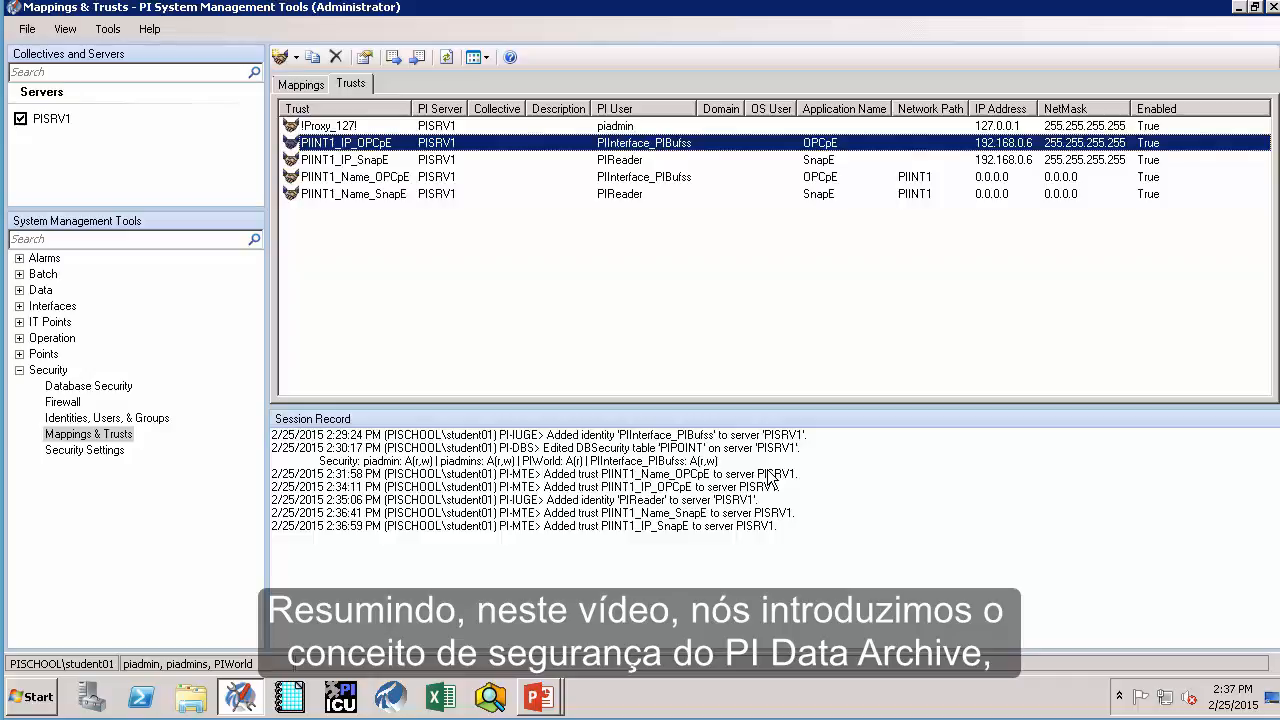